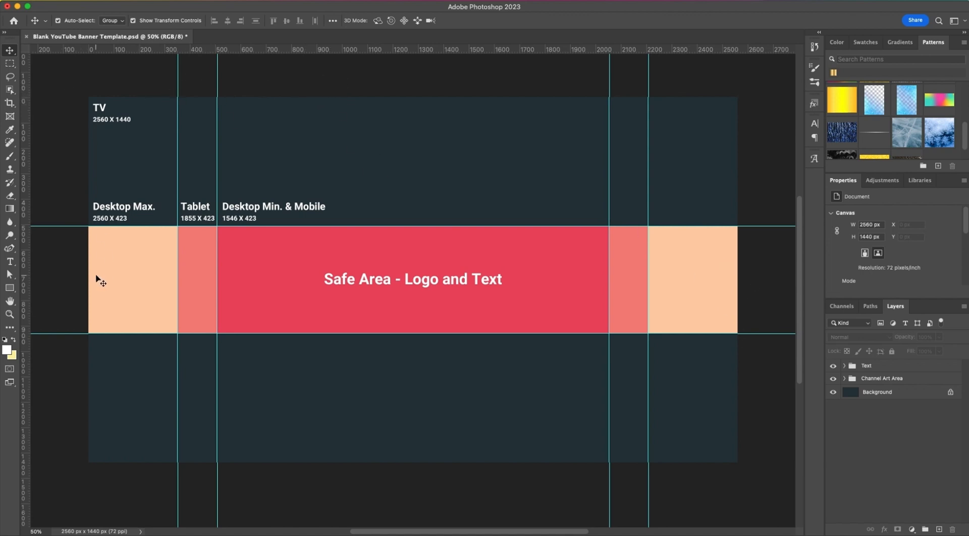
scroll(71, 226, "left", 5)
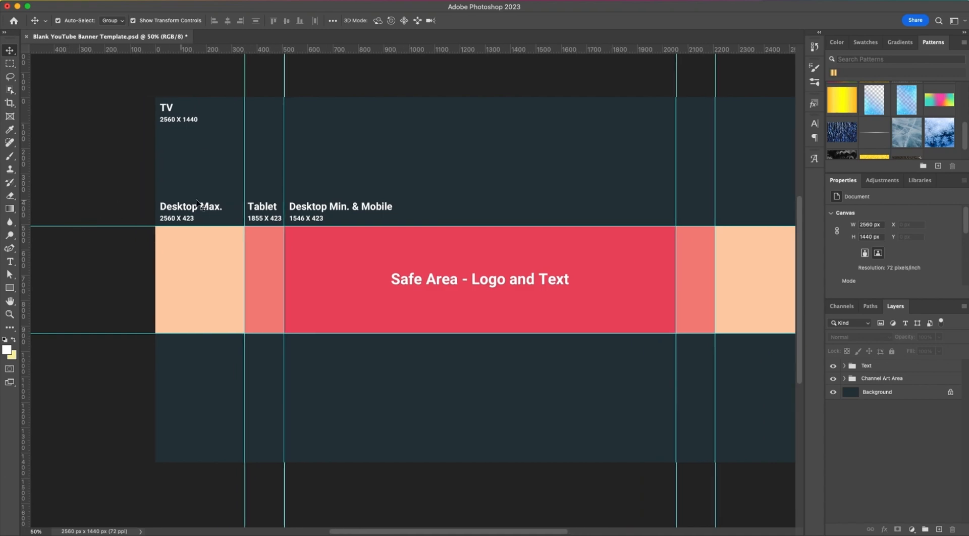
scroll(197, 203, "right", 5)
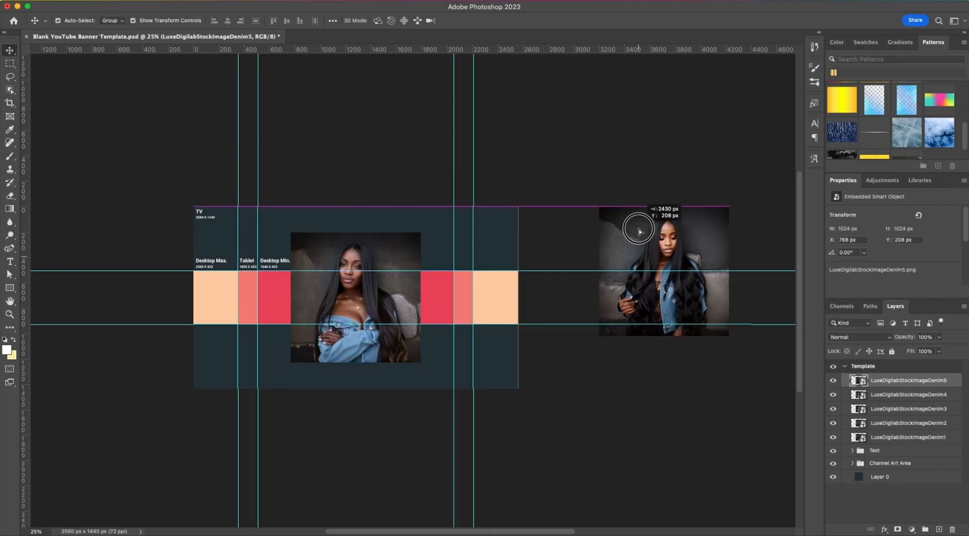
Step: Move the LuxeDigilabStockImageDenim5, Denim4 and Denim3 photos off the artboard and stack them in a column to its right
left_click_drag(638, 228, 586, 144)
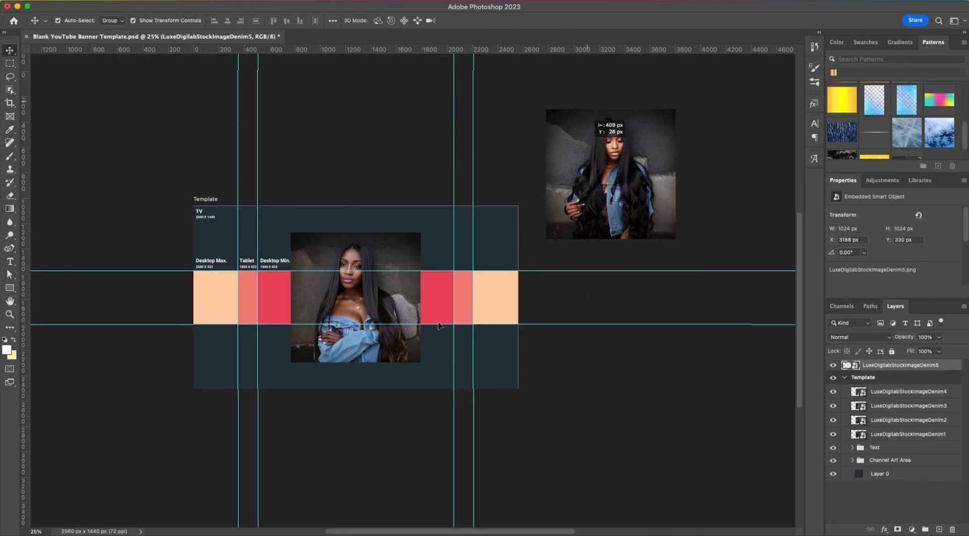
left_click_drag(353, 301, 608, 314)
left_click_drag(408, 351, 669, 496)
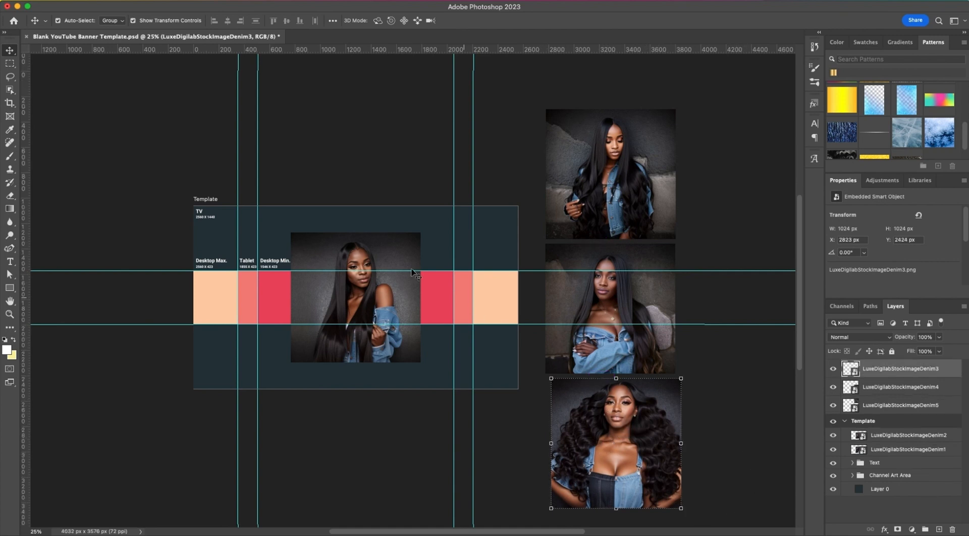
Step: Move the LuxeDigilabStockImageDenim2 and Denim1 photos off the artboard into a second column beside the other three photos
left_click_drag(377, 310, 392, 463)
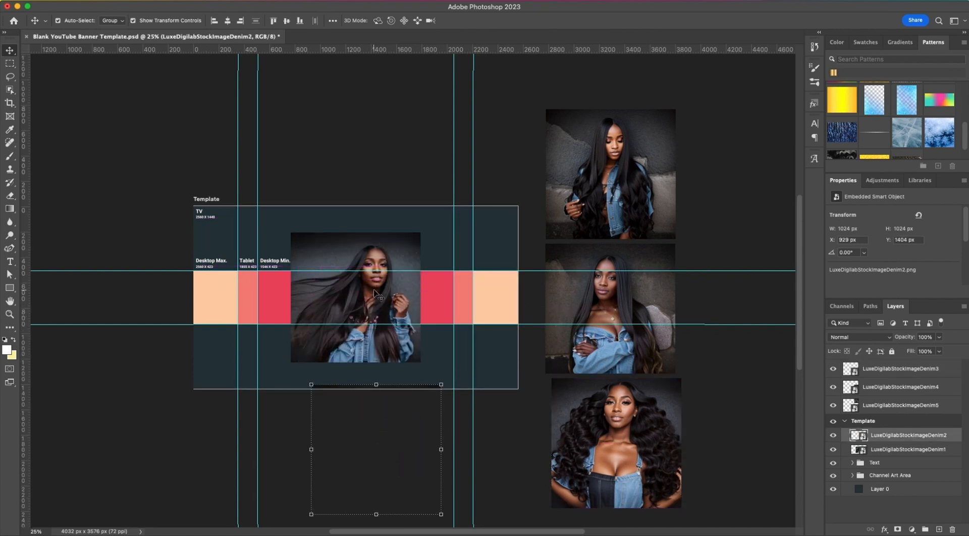
left_click_drag(352, 302, 386, 139)
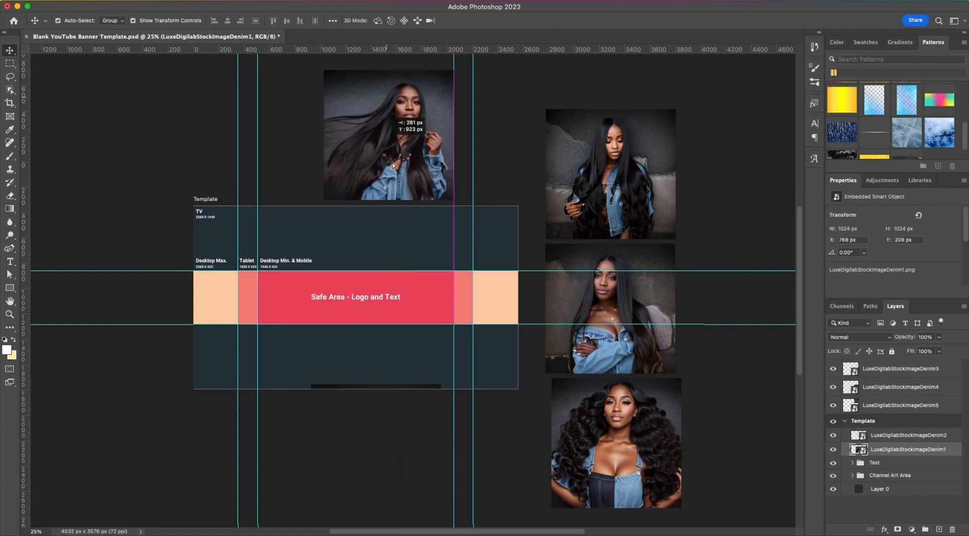
left_click(398, 395)
key("shift+v")
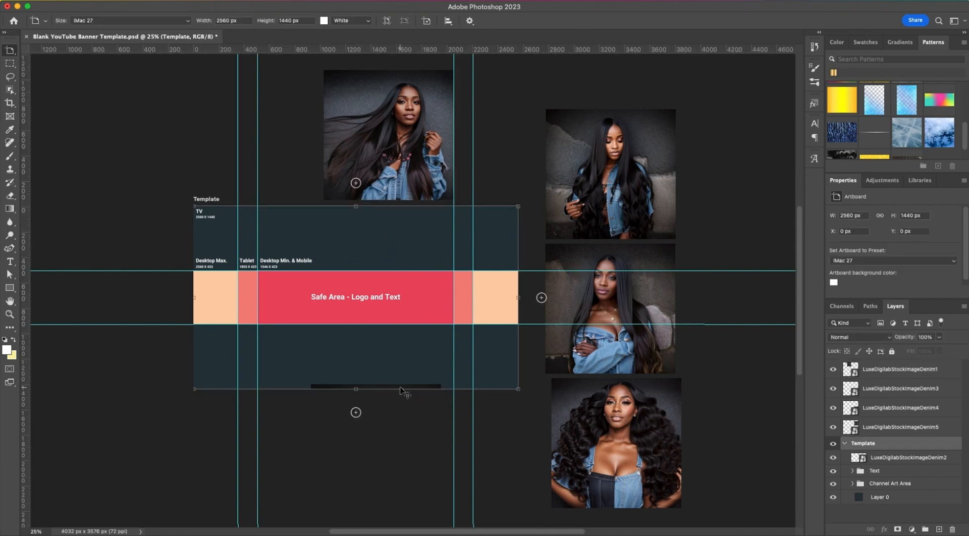
key("v")
left_click(399, 387)
left_click_drag(399, 389, 776, 144)
left_click_drag(725, 186, 712, 139)
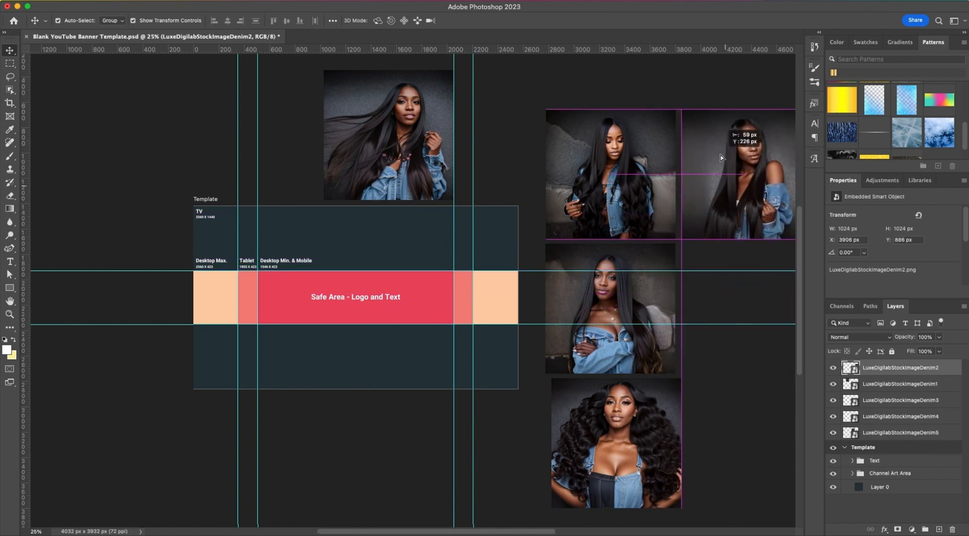
left_click(396, 118)
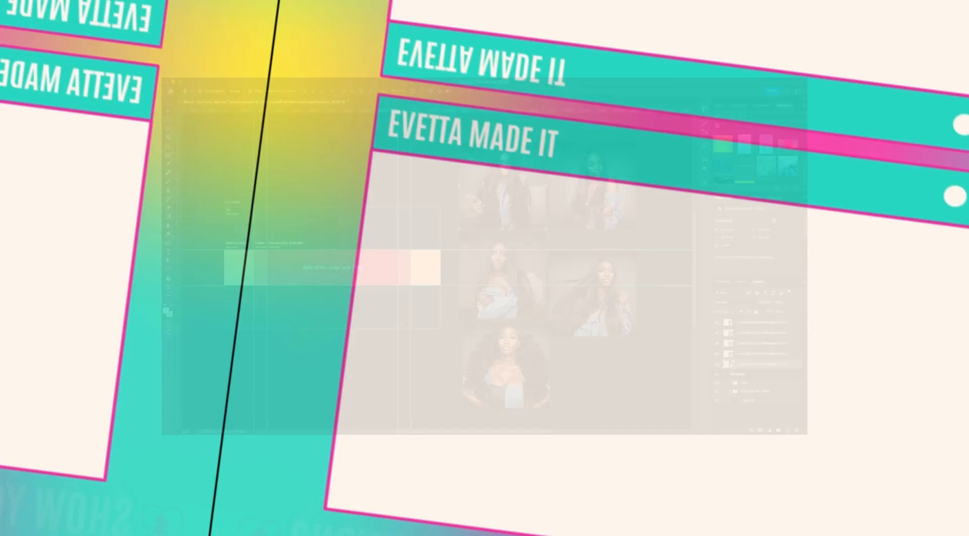
Step: Convert the LuxeDigilabStockImageDenim5 smart object to a pixel layer and remove its background
scroll(774, 240, "up", 1)
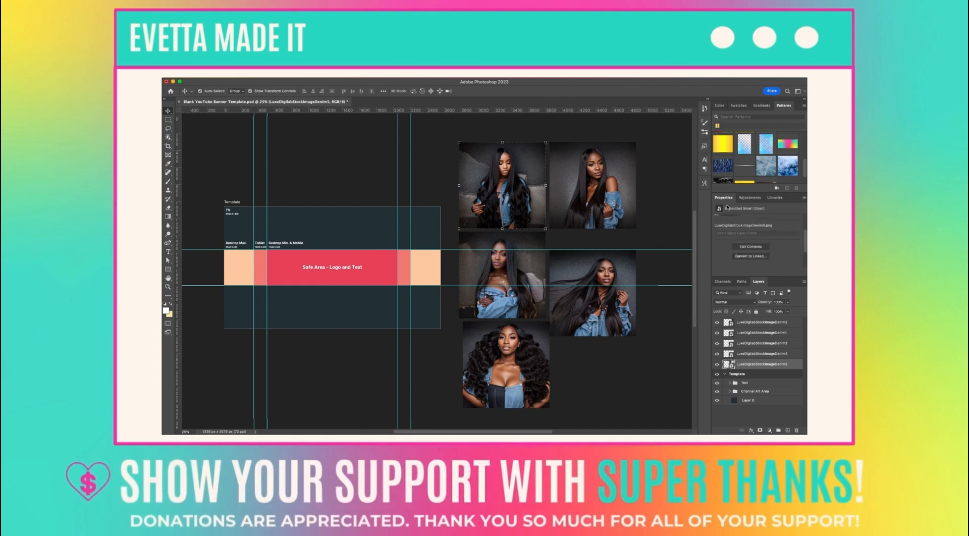
scroll(762, 255, "down", 2)
left_click(750, 245)
scroll(747, 247, "down", 3)
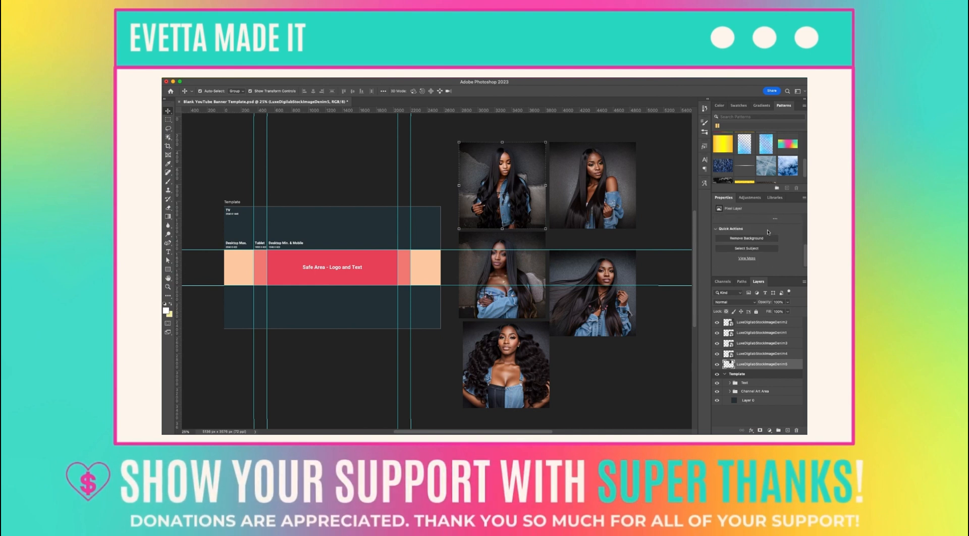
left_click(737, 239)
Step: Convert the Denim2 and Denim4 photos to pixel layers and remove their backgrounds
left_click(632, 193)
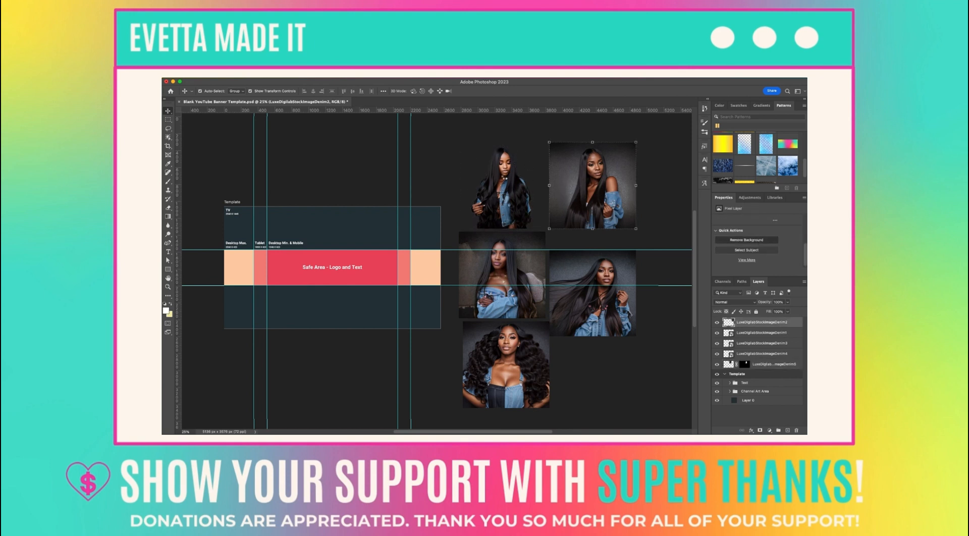
left_click(520, 262)
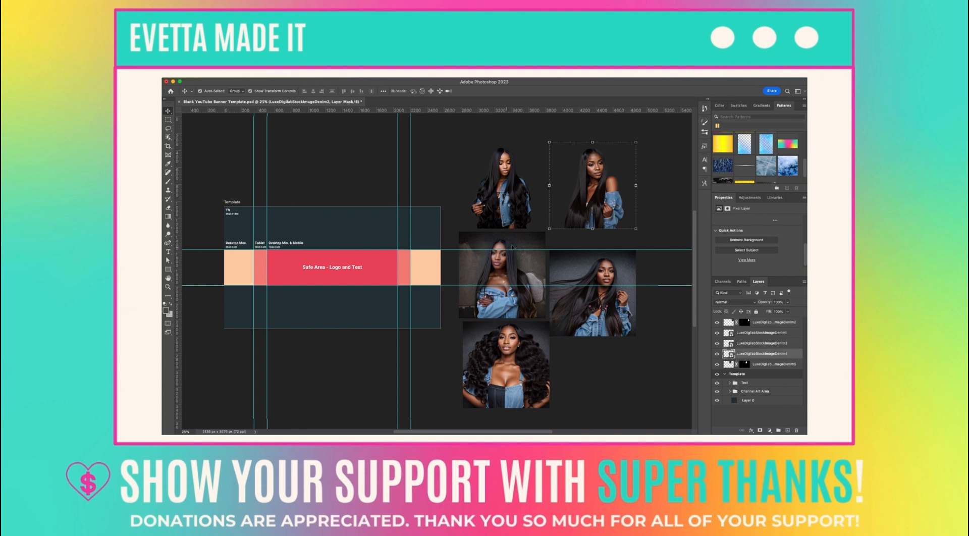
left_click(755, 234)
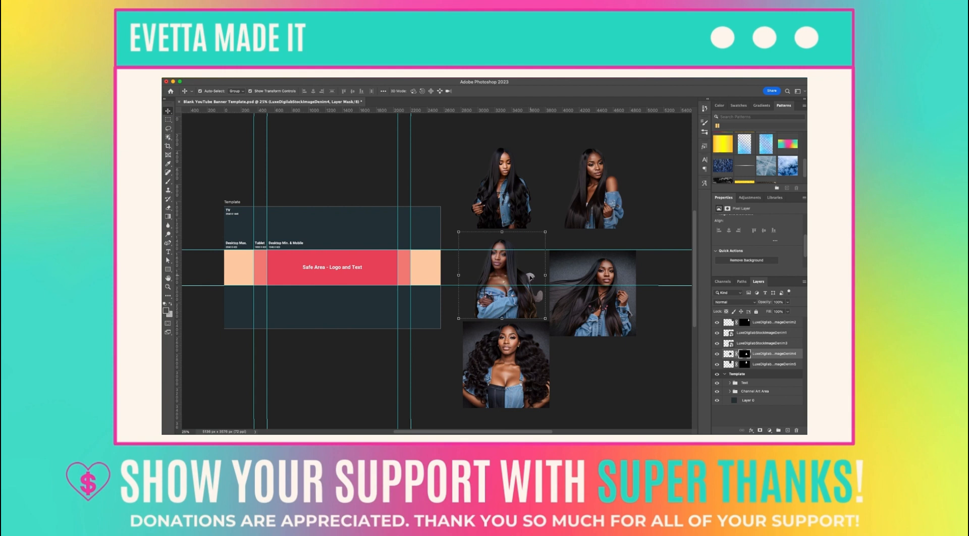
Step: Convert the Denim1 and Denim3 photos to pixel layers and remove their backgrounds
left_click(762, 332)
left_click(759, 258)
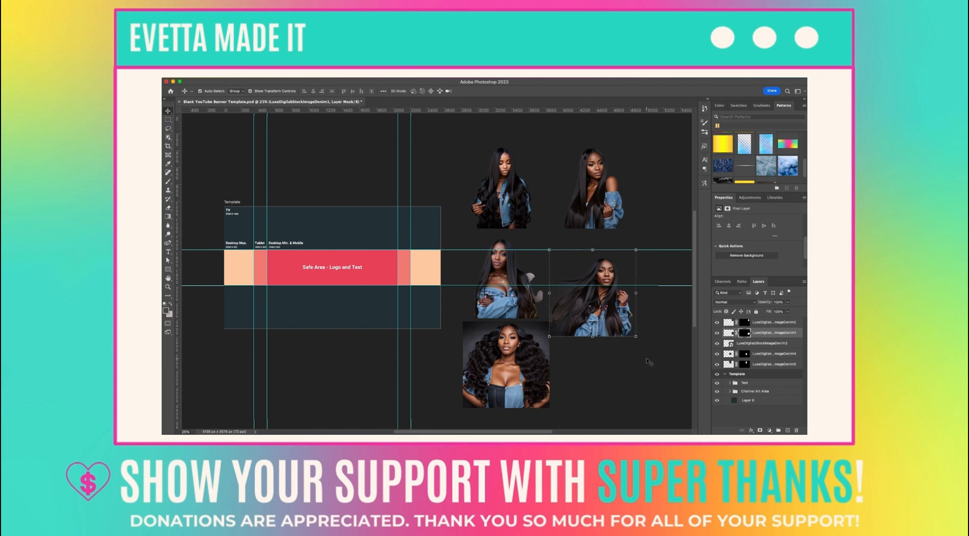
scroll(606, 351, "right", 1)
left_click(762, 342)
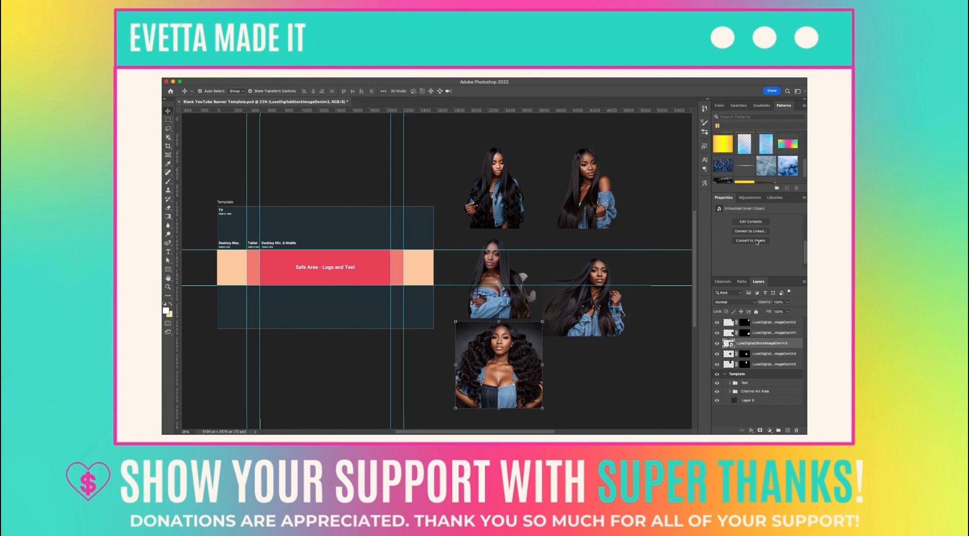
scroll(762, 262, "down", 3)
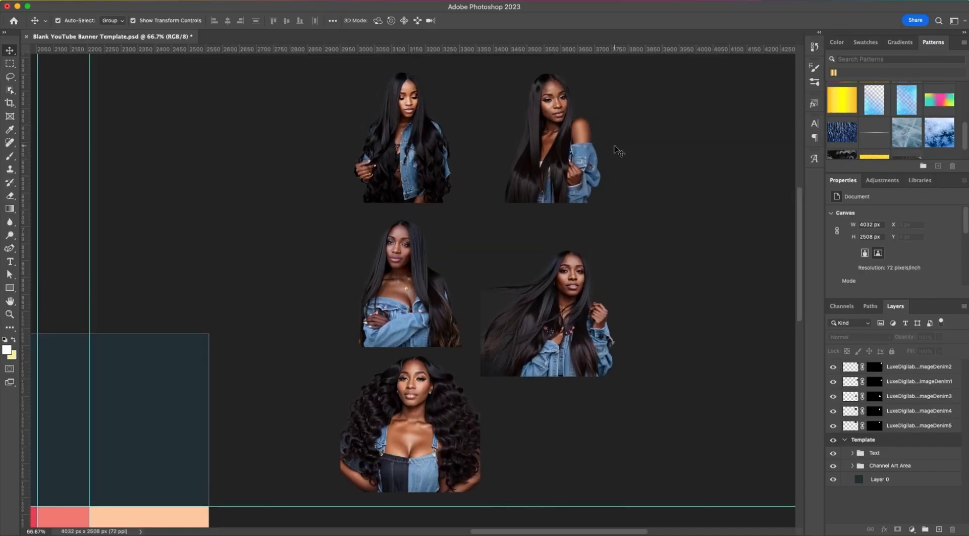
Step: Draw a white rectangle without stroke, about 141 by 138 px, just above the Template artboard with the Rectangle tool
scroll(616, 150, "down", 2)
scroll(615, 149, "left", 5)
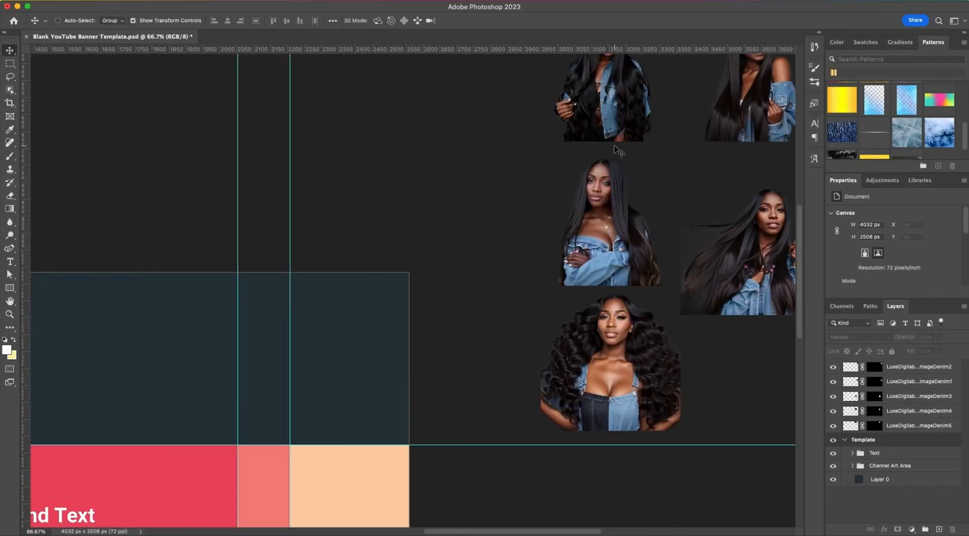
key("super+minus")
key("super+minus")
scroll(162, 244, "left", 5)
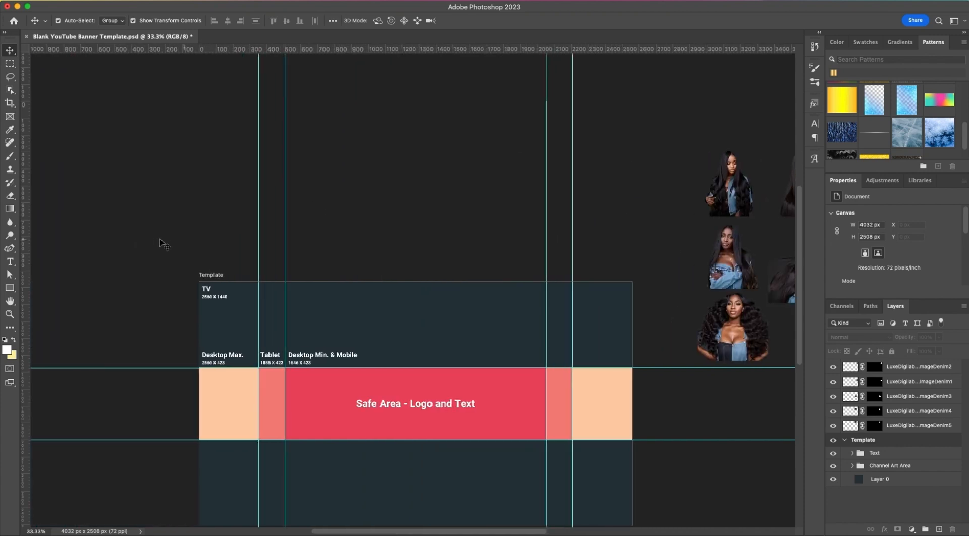
scroll(162, 244, "left", 5)
scroll(162, 244, "right", 6)
scroll(162, 244, "down", 1)
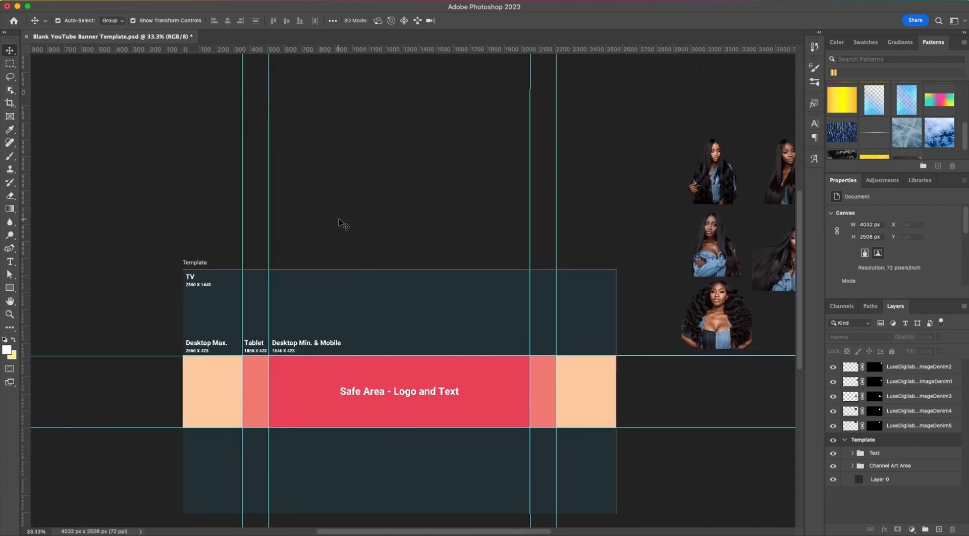
scroll(343, 224, "down", 1)
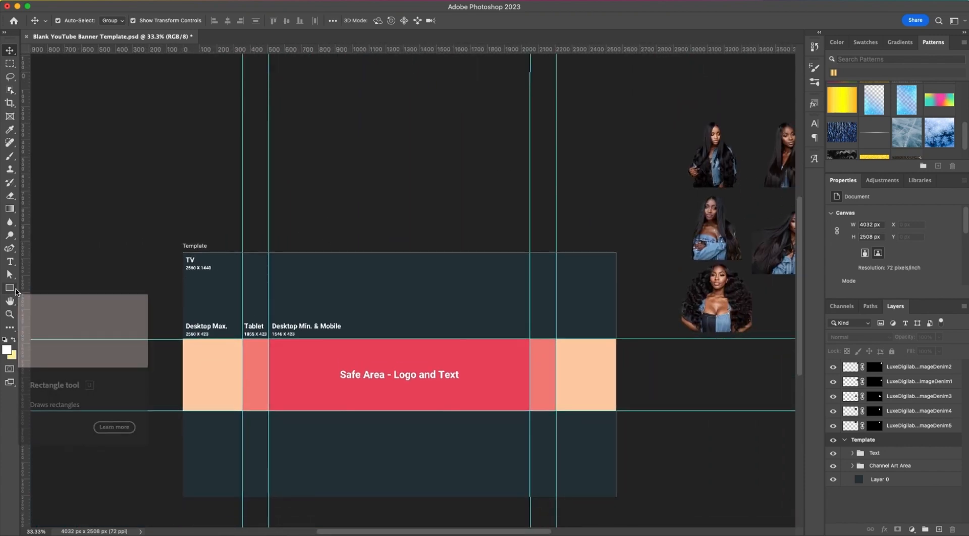
left_click(10, 288)
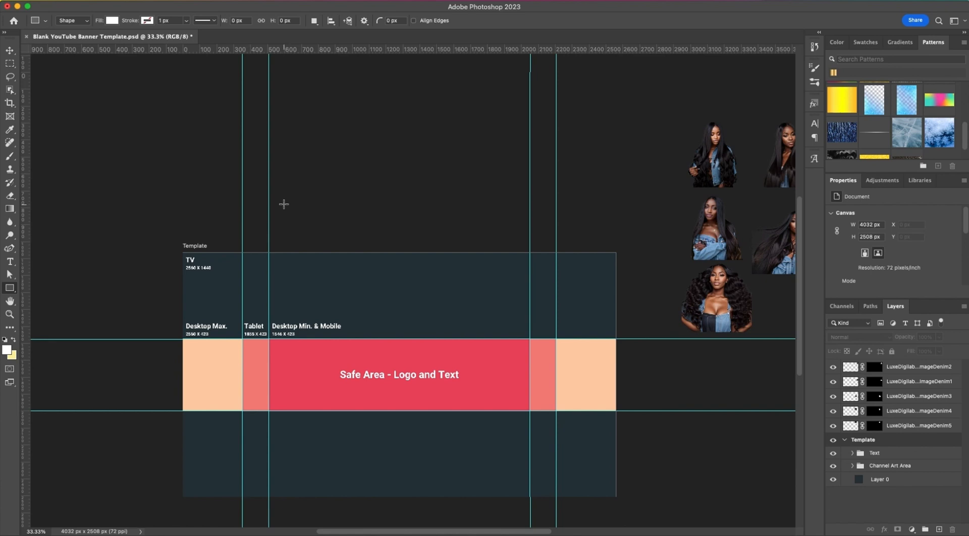
scroll(284, 202, "down", 2)
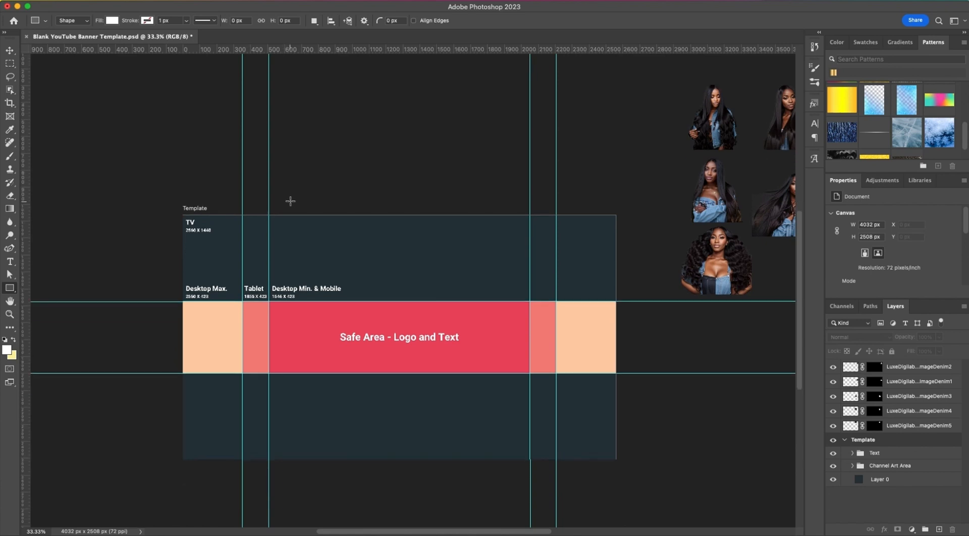
left_click_drag(276, 176, 301, 202)
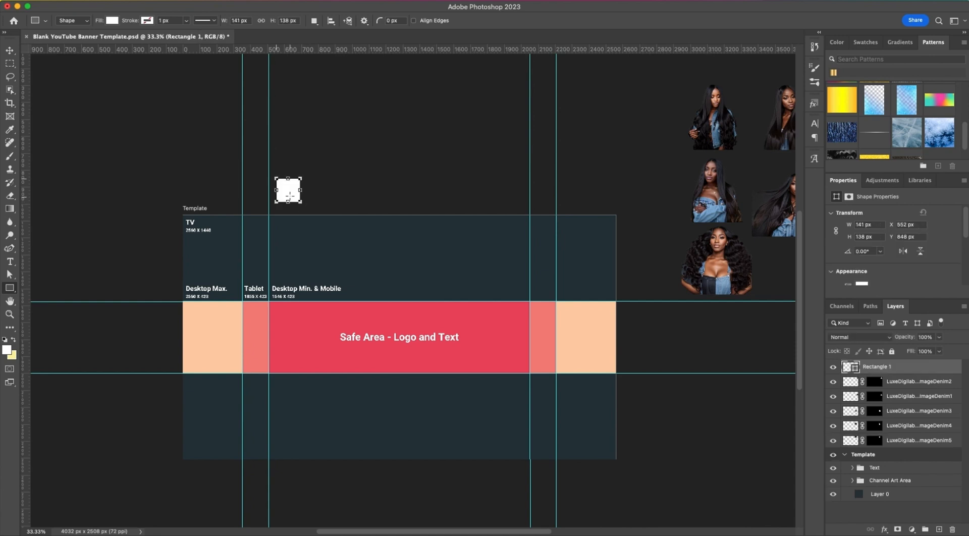
left_click(289, 189)
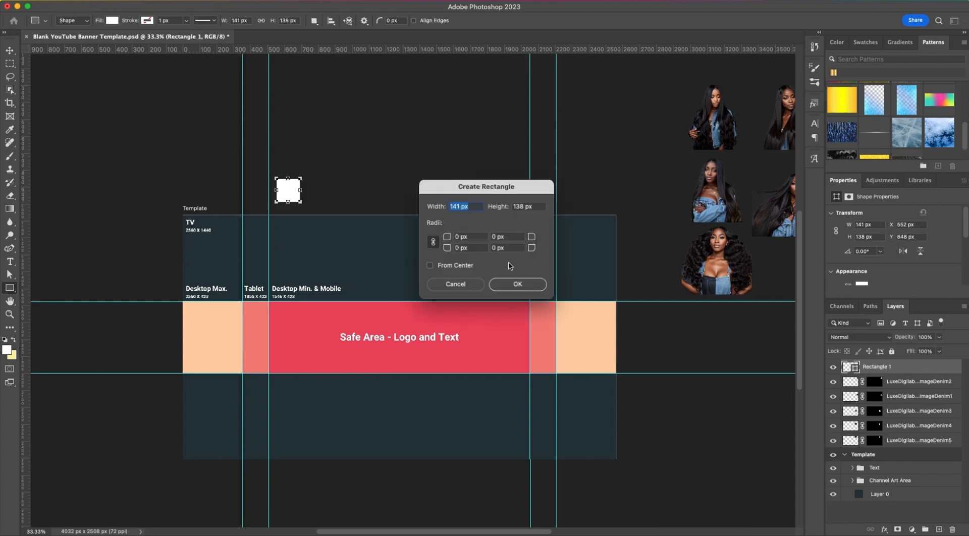
left_click(452, 283)
Step: Duplicate the white rectangle sideways, then duplicate the pair to form an evenly spaced row of four above the artboard
left_click(10, 50)
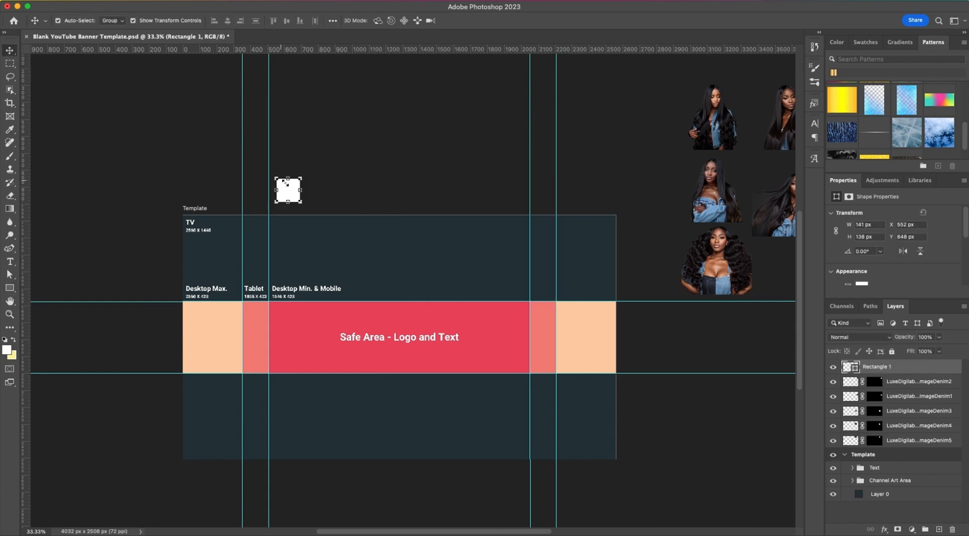
left_click_drag(290, 196, 320, 196)
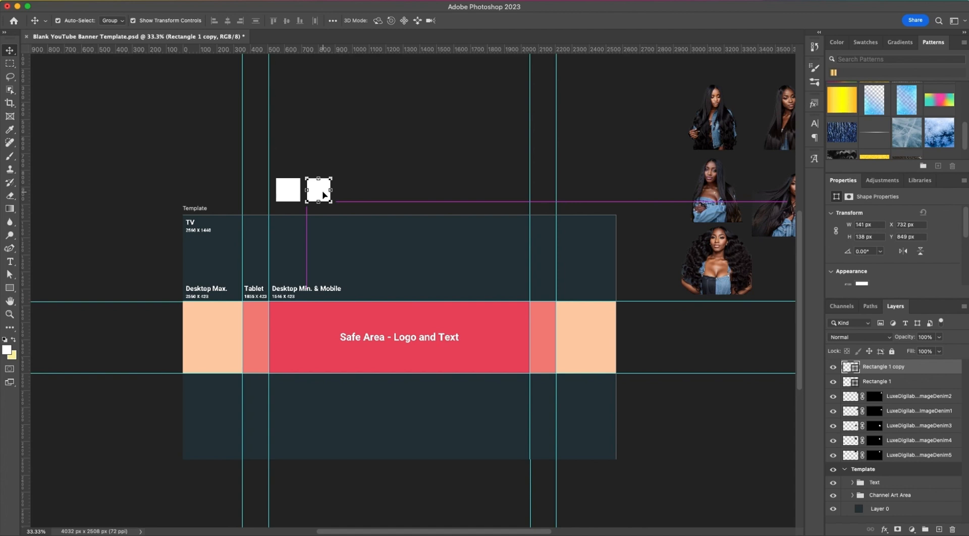
left_click(291, 183, "shift")
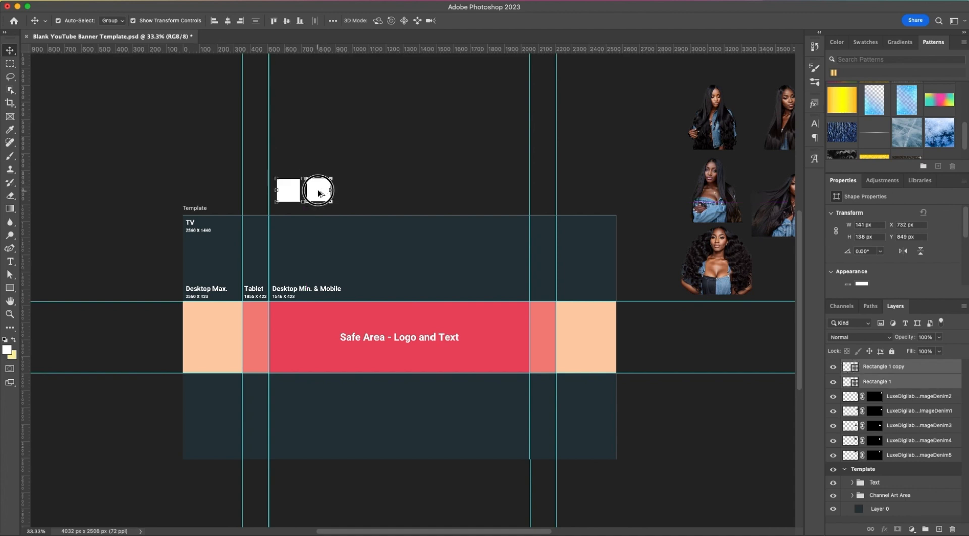
left_click_drag(319, 193, 379, 194)
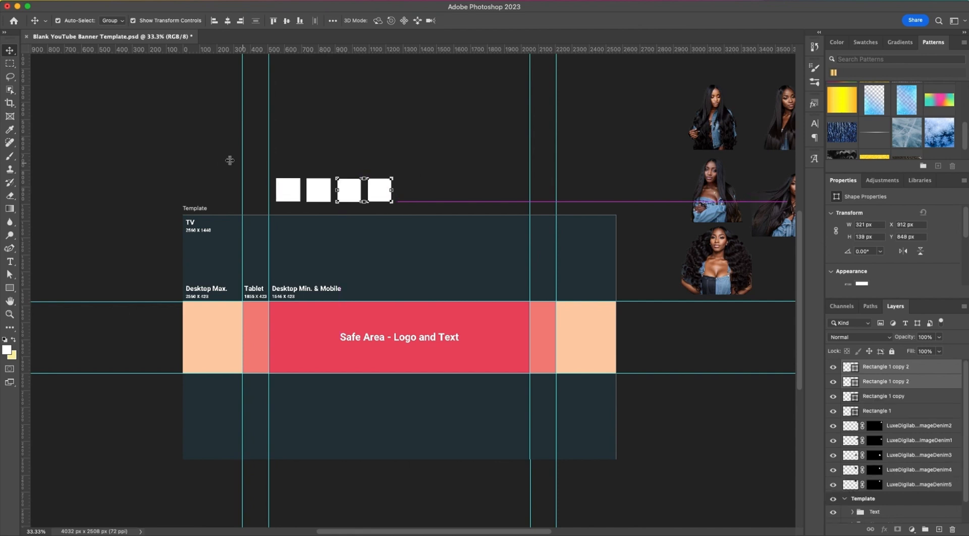
Step: Set the first square's fill to a light denim blue sampled from the denim outfit in the Denim3 cutout
left_click(287, 187)
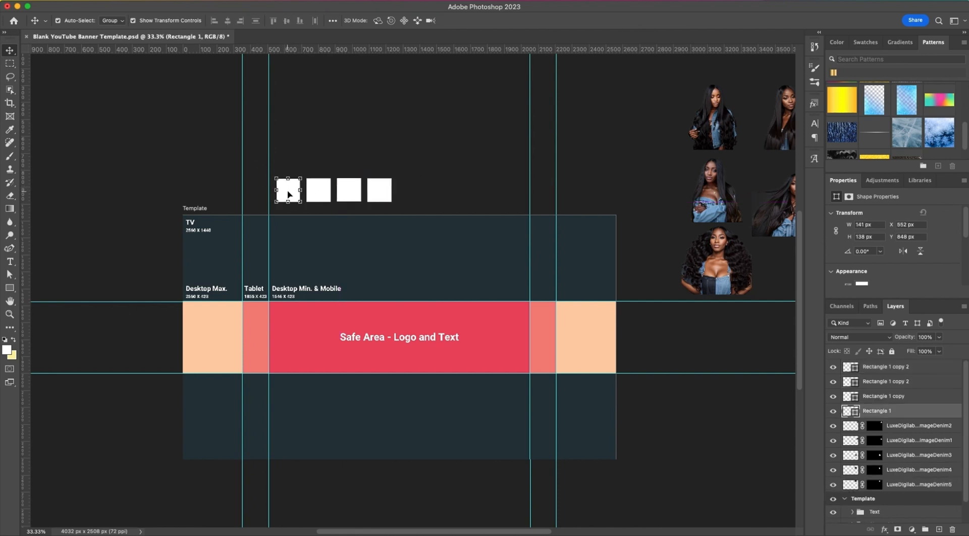
scroll(890, 283, "down", 2)
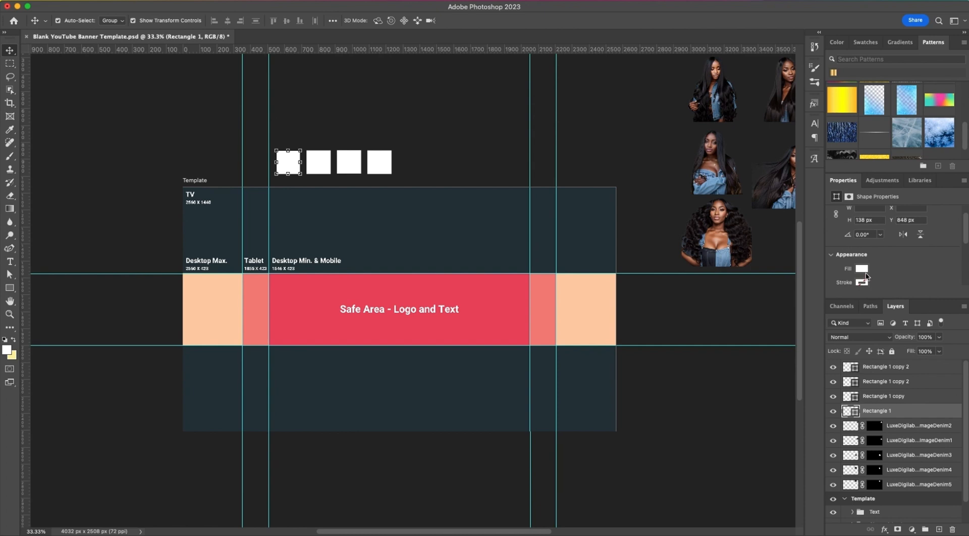
left_click(862, 268)
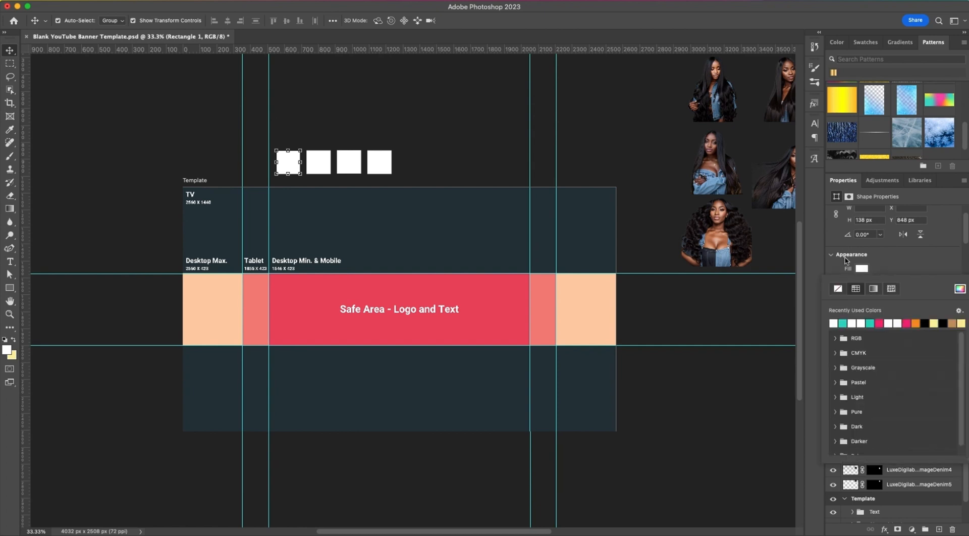
scroll(876, 251, "down", 1)
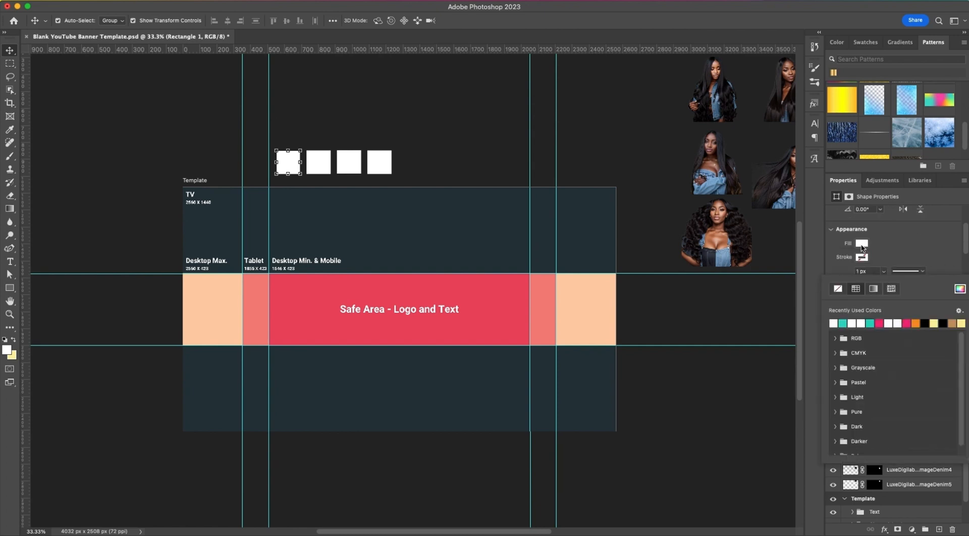
left_click(959, 291)
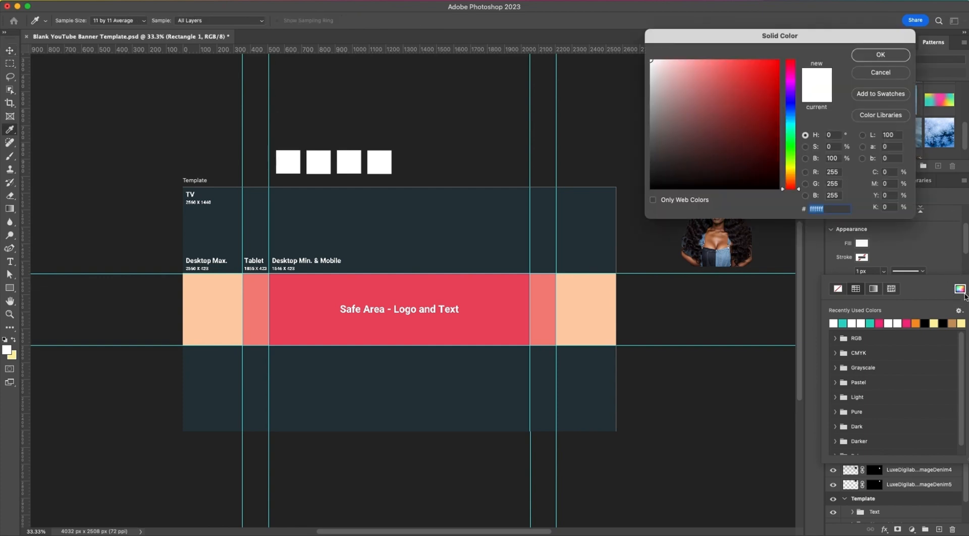
left_click_drag(769, 38, 503, 79)
scroll(682, 94, "right", 3)
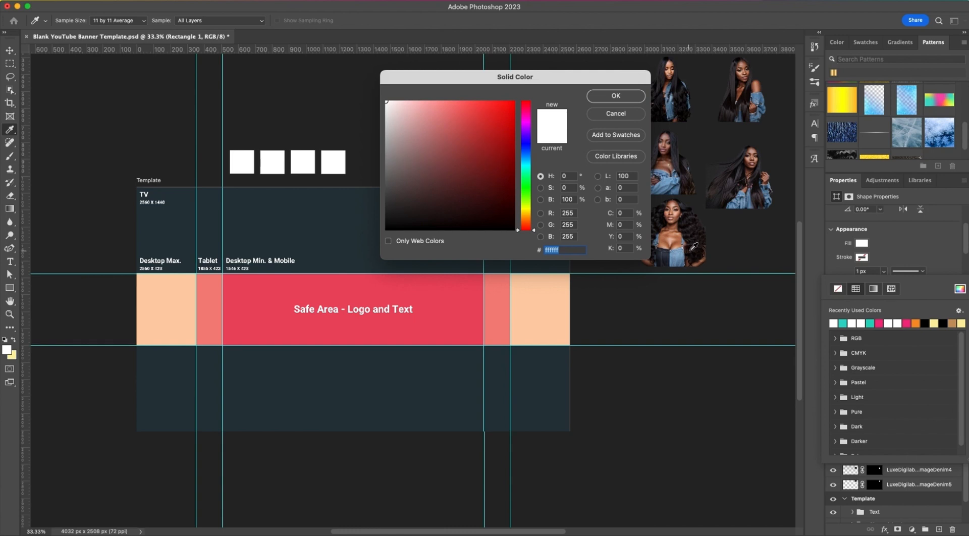
left_click(668, 183)
left_click(669, 179)
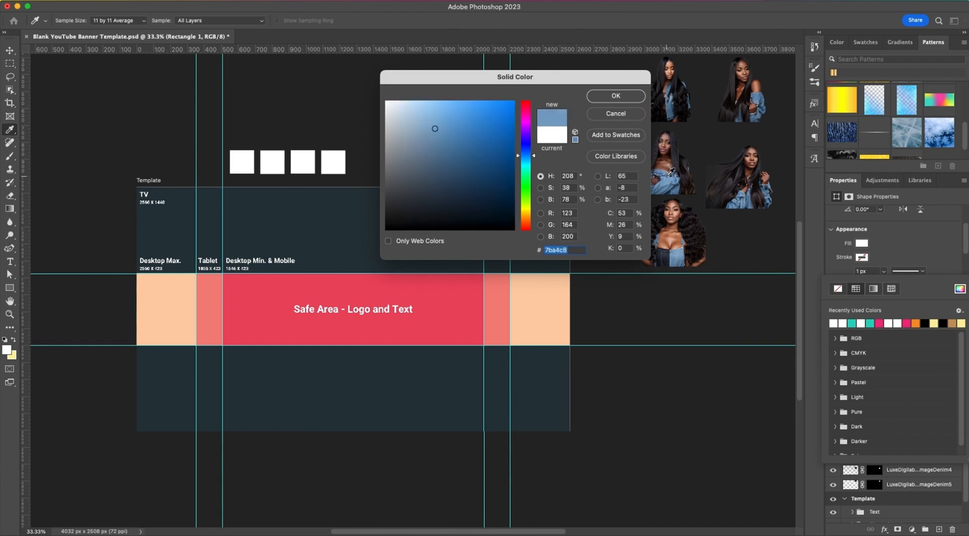
left_click(666, 175)
left_click(664, 173)
left_click(681, 252)
left_click(616, 95)
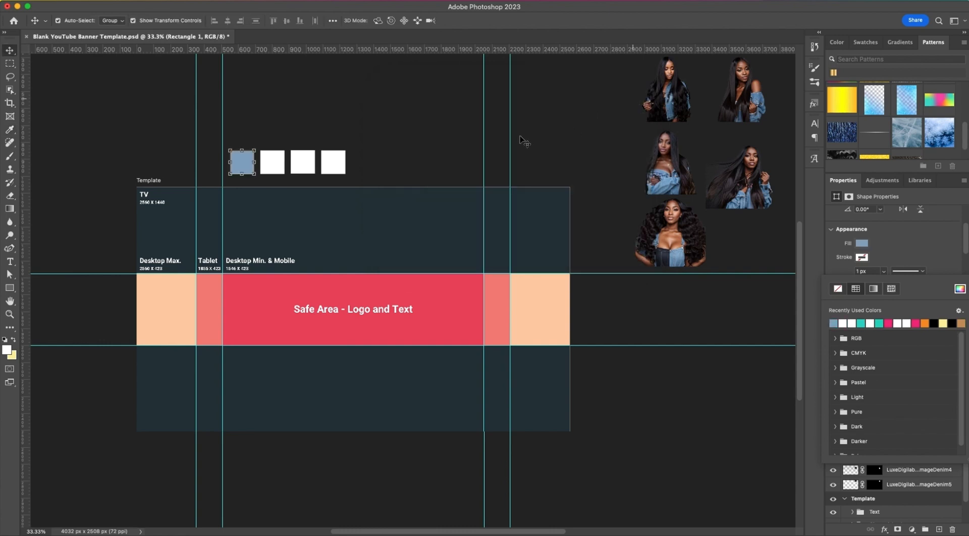
Step: Set the third square's fill to the dark navy #282c37 sampled from the dark denim in the Denim3 cutout
left_click(301, 163)
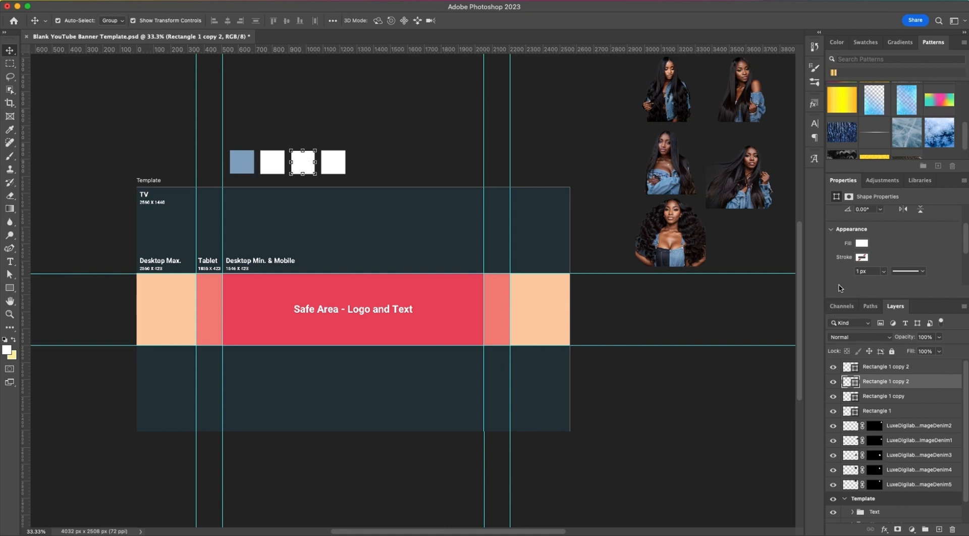
left_click(862, 243)
left_click(960, 263)
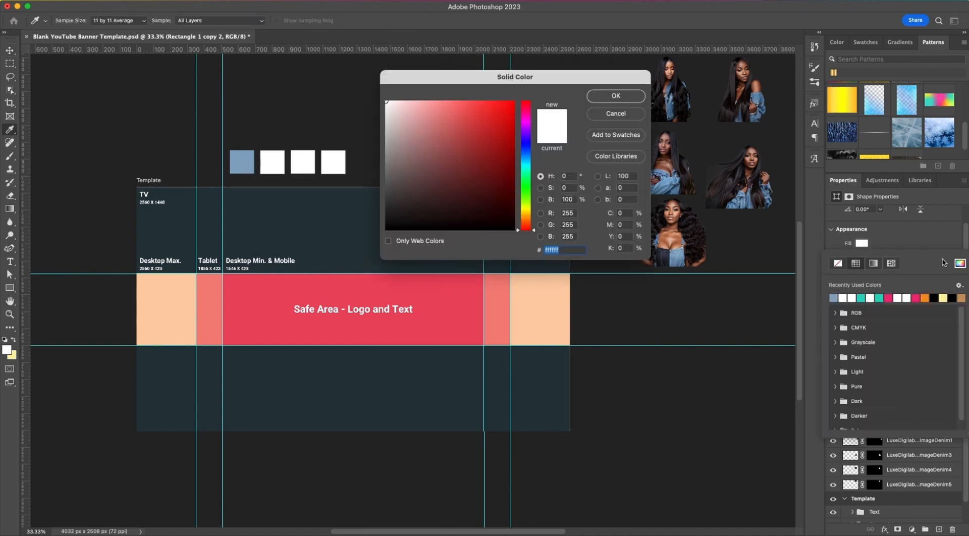
left_click(669, 254)
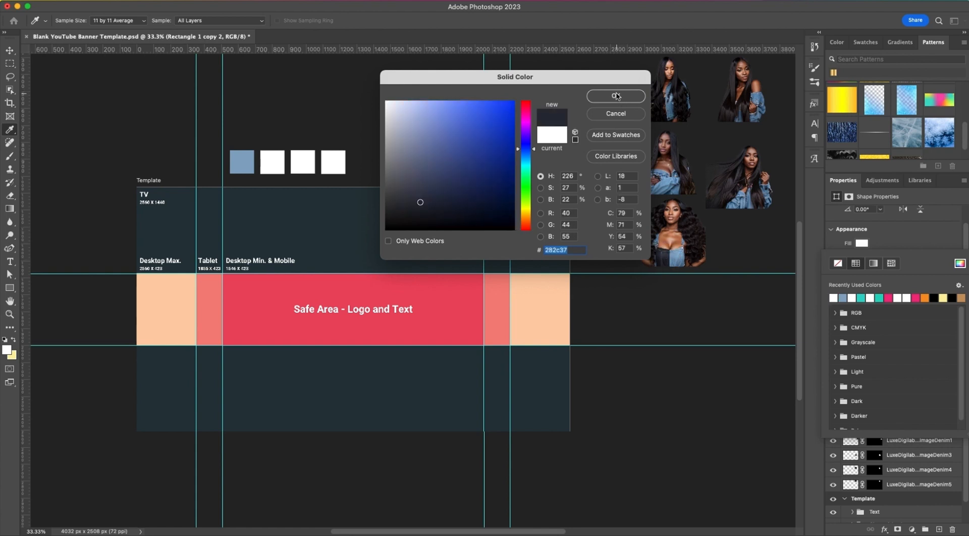
left_click(615, 95)
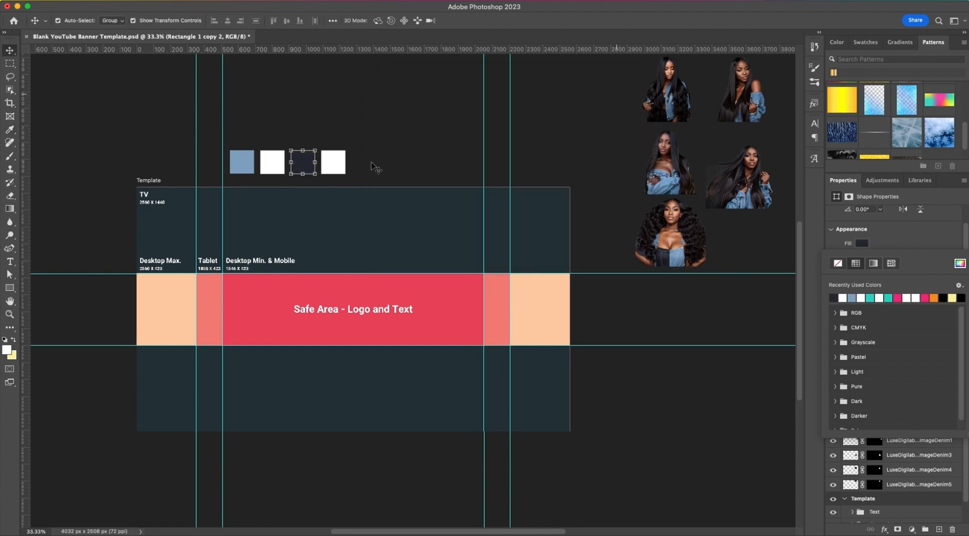
Step: Delete the fourth white square from the swatch row and clear the selection
left_click(349, 159)
left_click(343, 166)
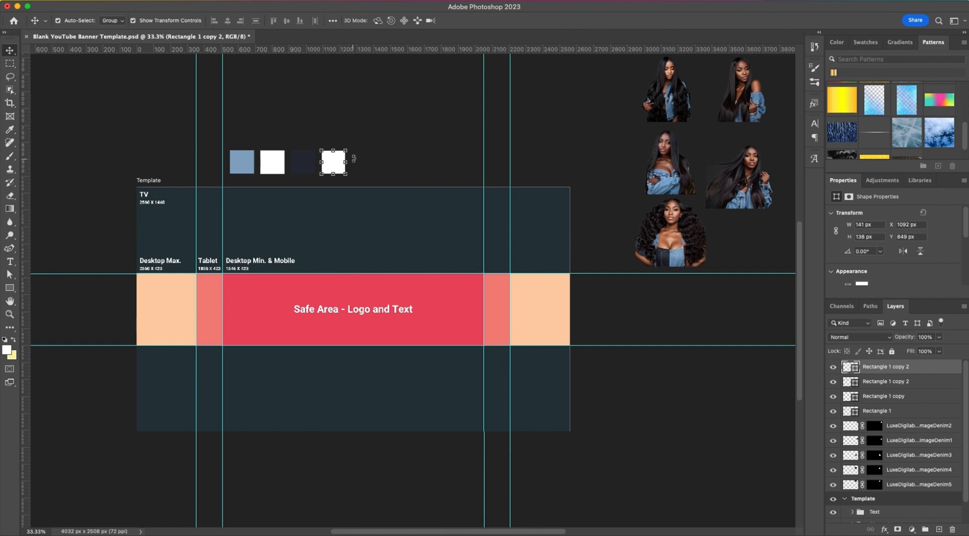
key("Delete")
left_click(428, 151)
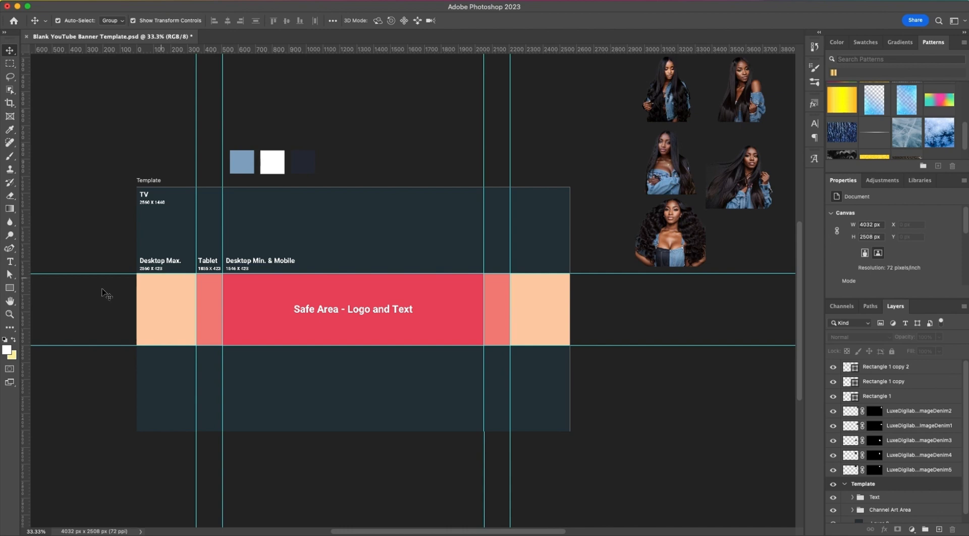
Step: Draw a white rectangle about 2568 by 423 px covering the full-width band between the two horizontal guides
left_click(9, 287)
left_click_drag(137, 273, 570, 346)
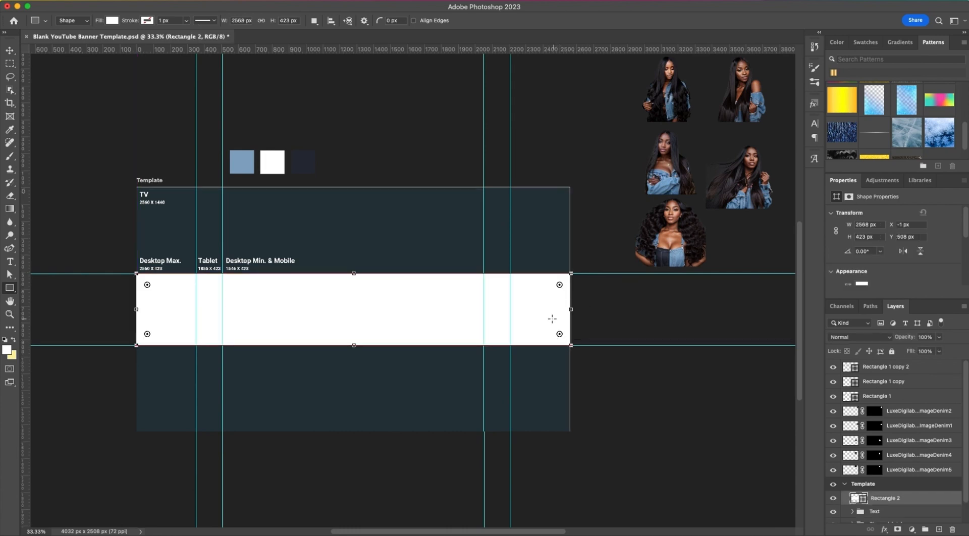
key("v")
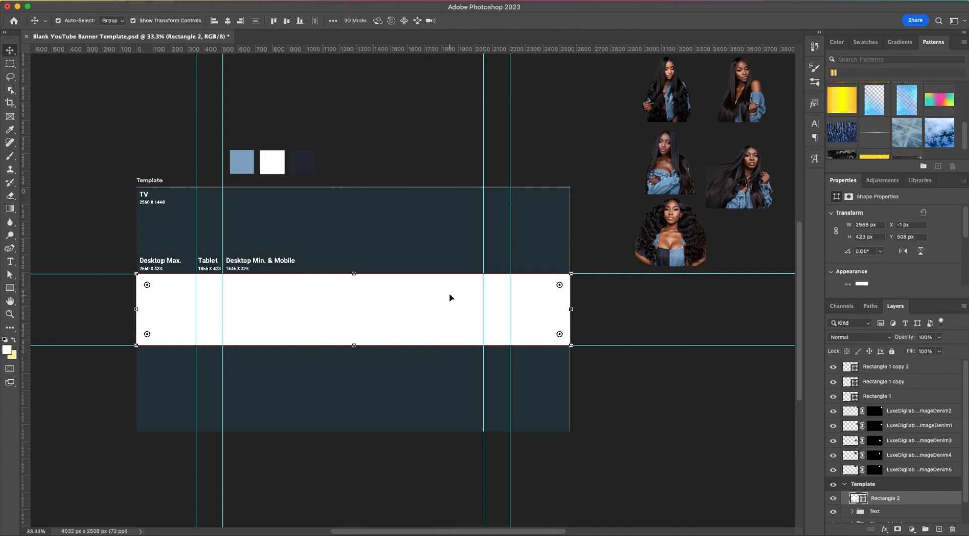
Step: Fill the full-width band rectangle with the recently used light denim blue
left_click(863, 283)
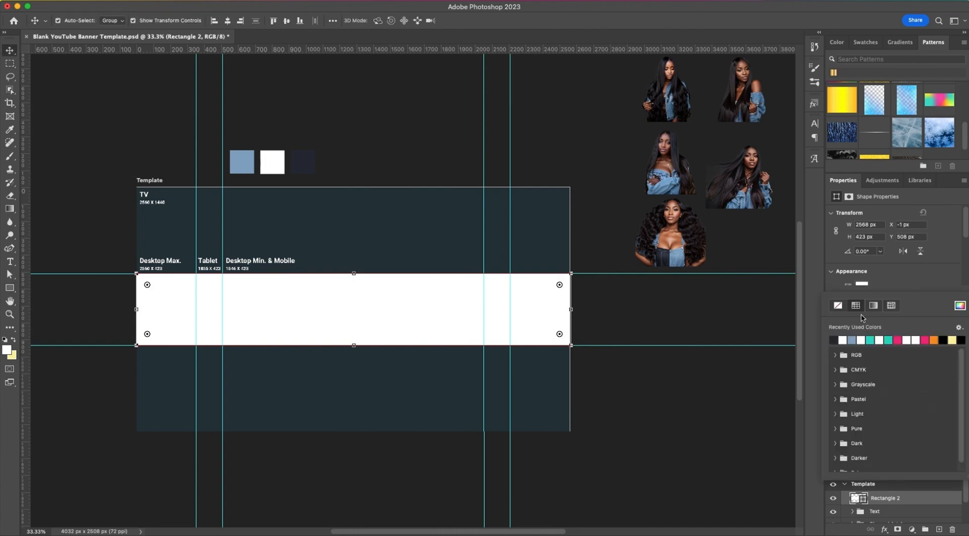
left_click(852, 340)
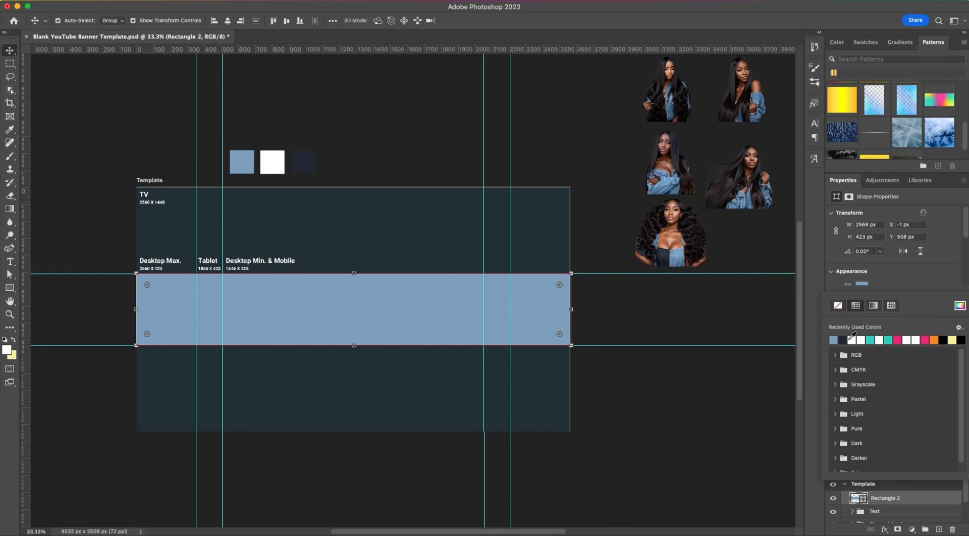
left_click(711, 273)
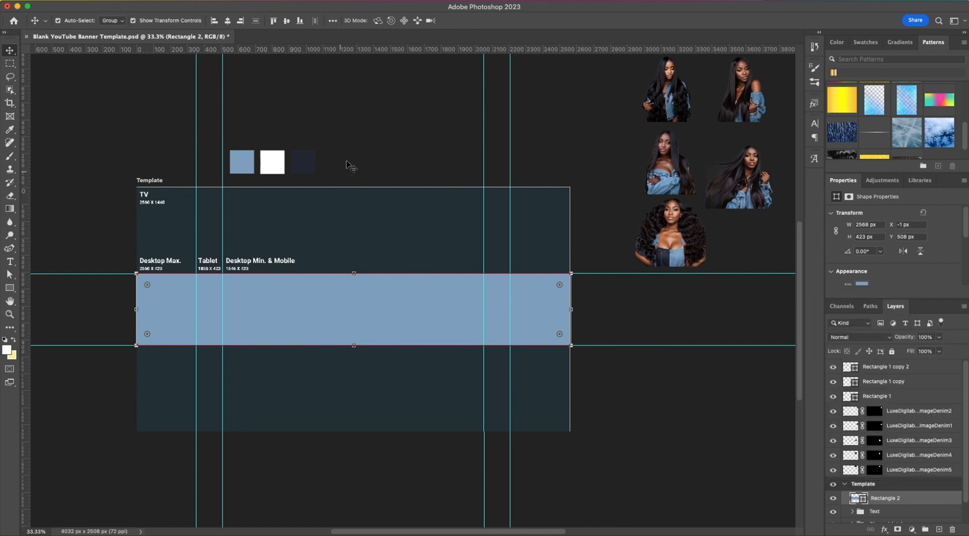
Step: Lower the blue band's opacity to 66% to check the safe area underneath, and restore it to 100%
left_click(438, 288)
scroll(884, 284, "down", 3)
scroll(939, 340, "down", 1)
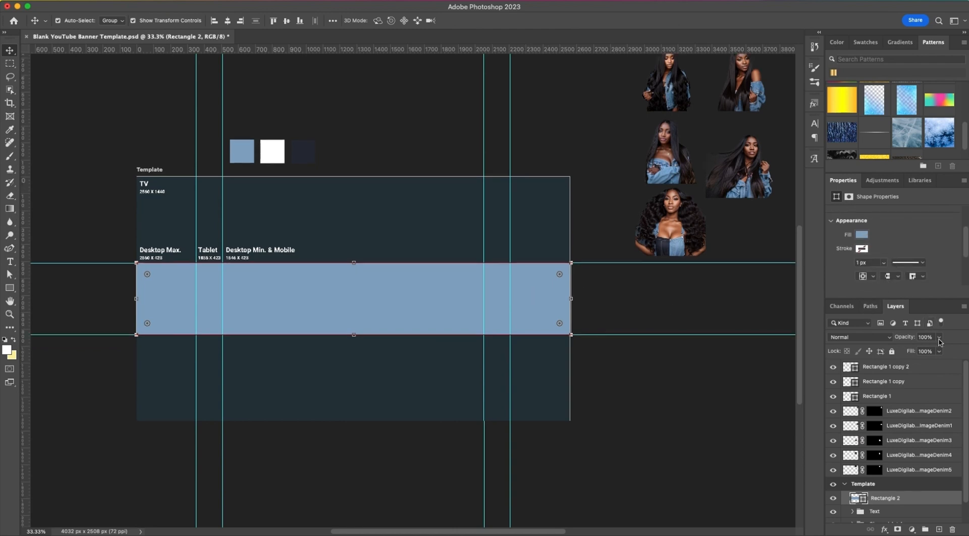
left_click(938, 337)
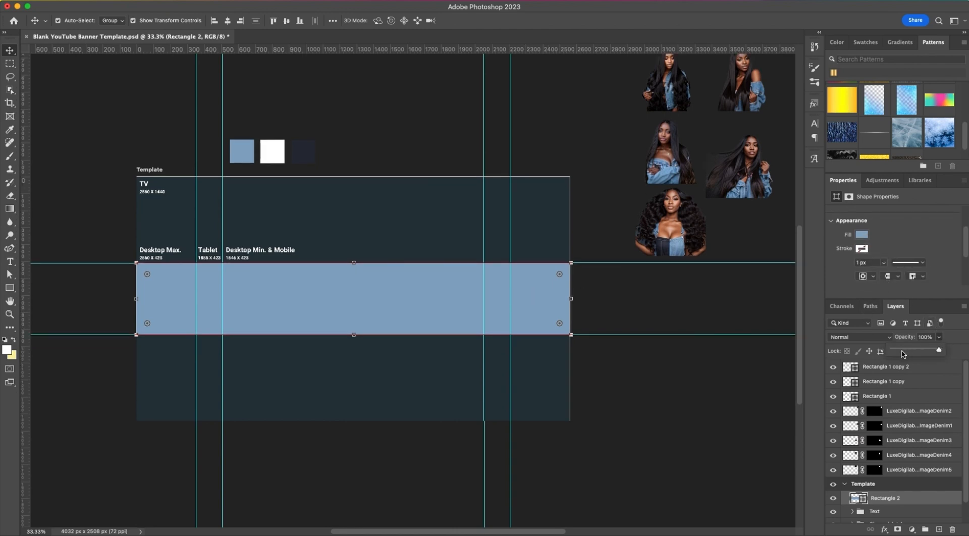
left_click_drag(901, 352, 923, 349)
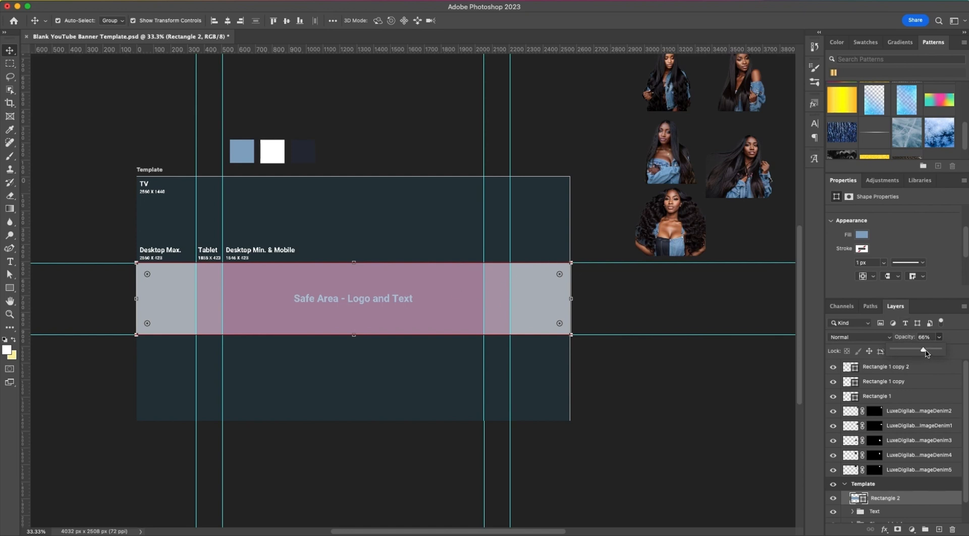
left_click_drag(923, 349, 951, 349)
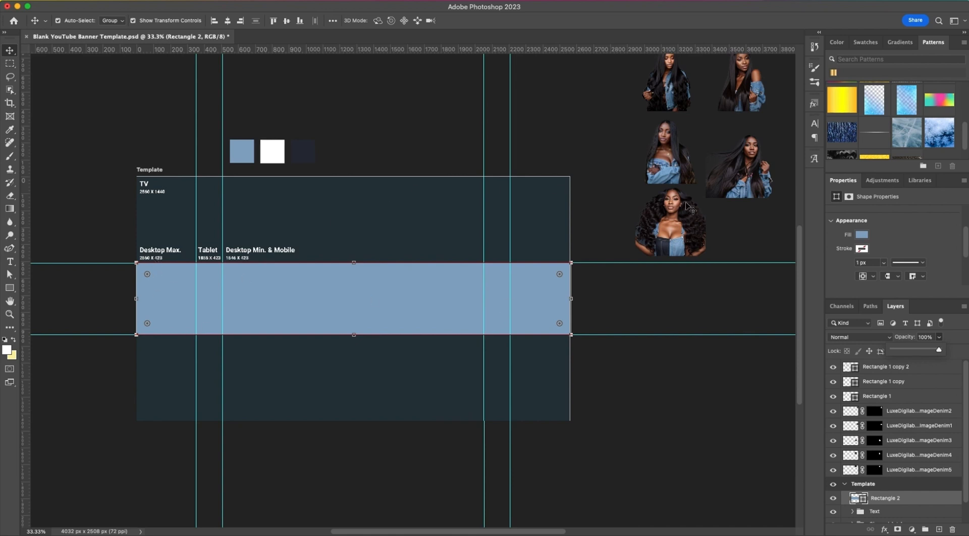
Step: Move the Denim3 cutout into the blue band, scale it to about 104%, and align it with the safe area's right edge
left_click(682, 218)
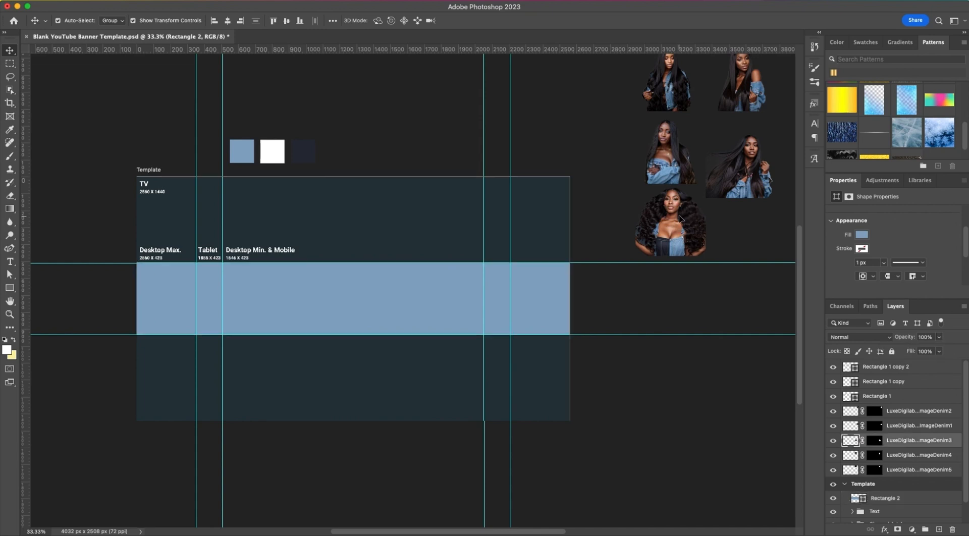
scroll(774, 167, "up", 2)
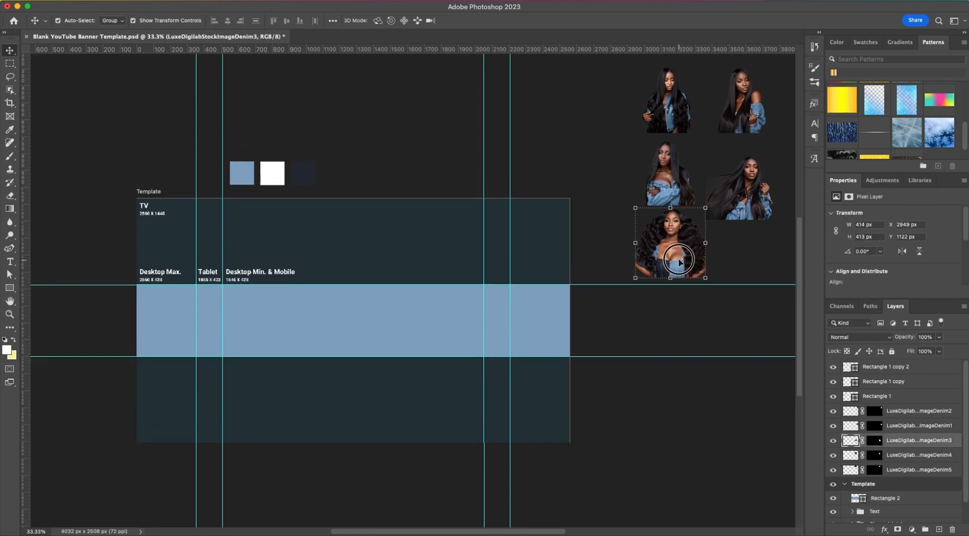
left_click_drag(681, 260, 431, 341)
key("ctrl+t")
left_click_drag(456, 287, 458, 284)
left_click_drag(413, 328, 438, 328)
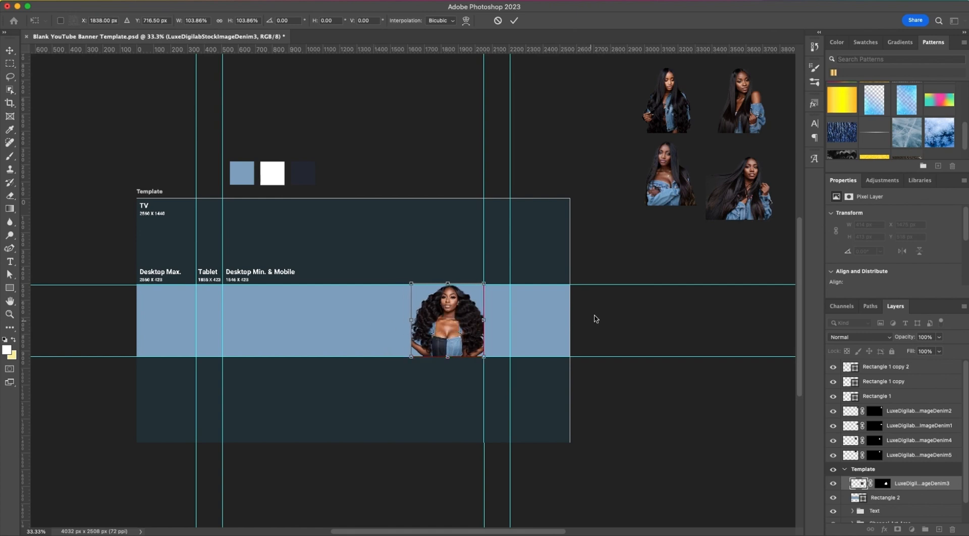
key("Return")
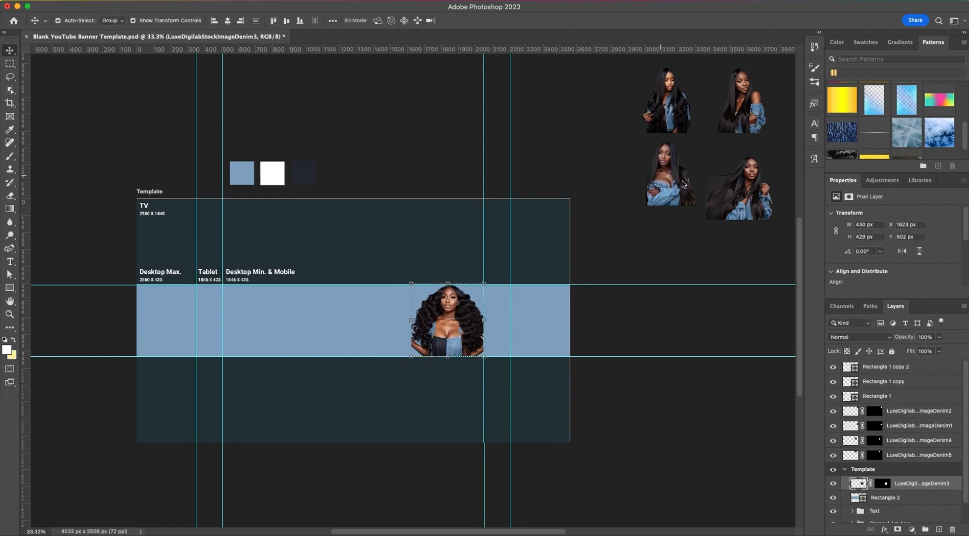
Step: Place the Denim4 and Denim1 cutouts side by side to the left of Denim3 in the band, scaling Denim4 to about 458 by 457 px
left_click_drag(666, 186, 396, 352)
key("ctrl+t")
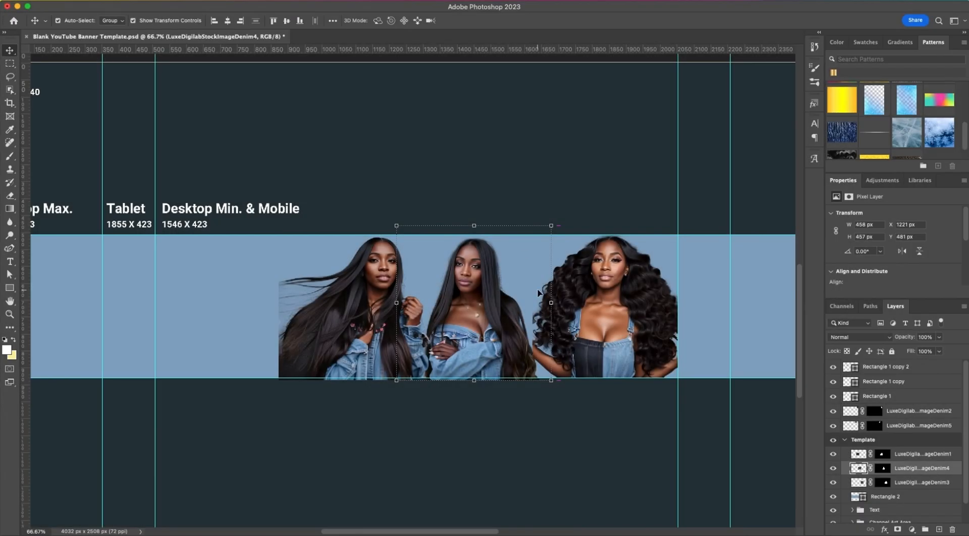
scroll(629, 317, "down", 6)
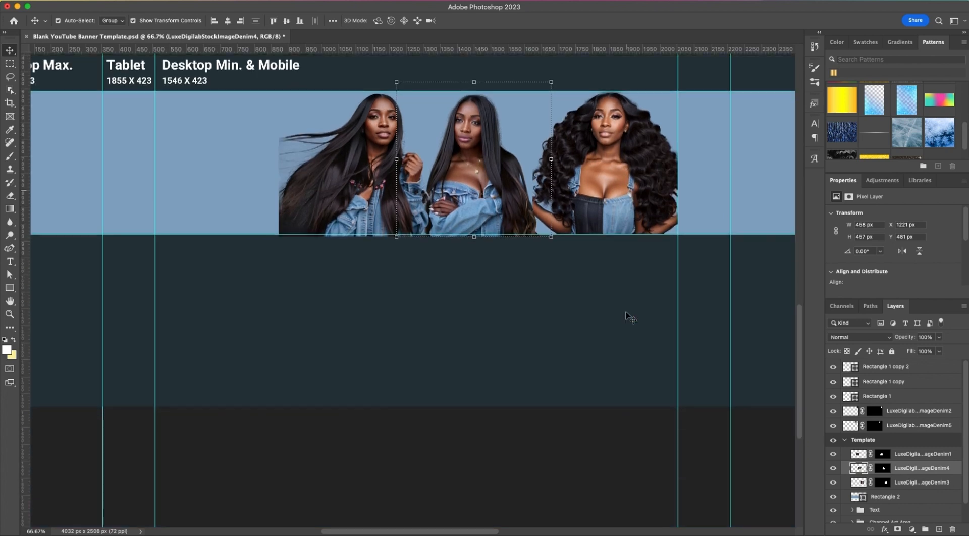
scroll(629, 317, "up", 4)
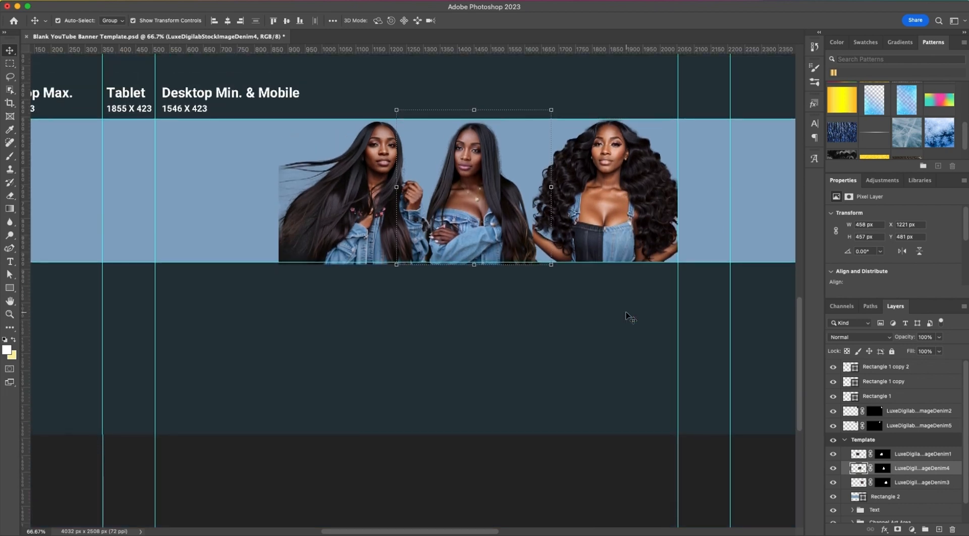
left_click(592, 361)
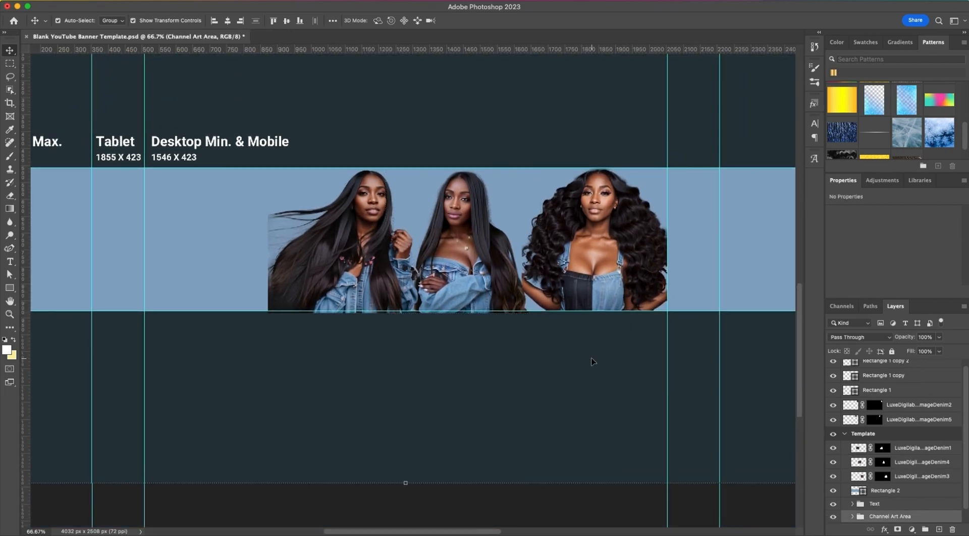
scroll(531, 231, "up", 2)
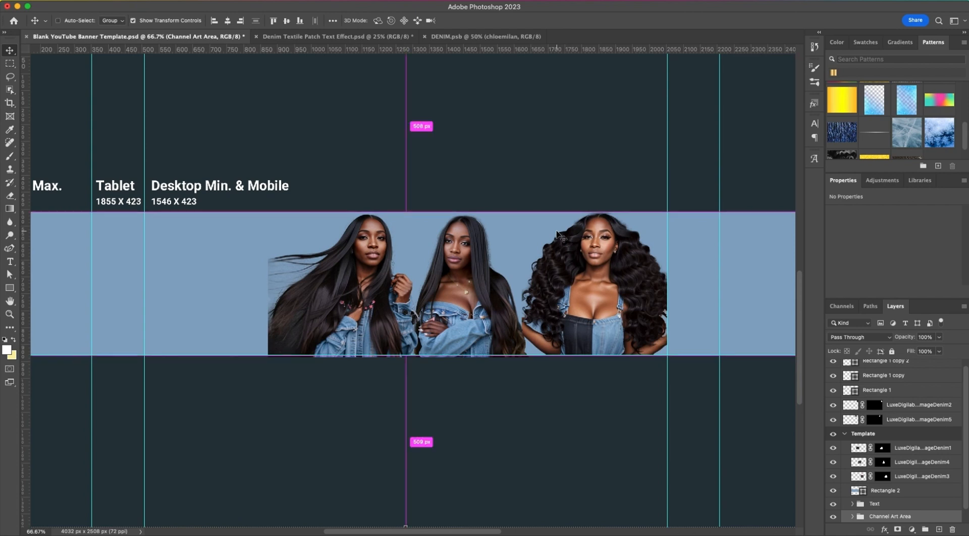
Step: Search the computer for "made it", open the Made It Club Membership folder in Finder, and expand its Youtube Banner Tutorial subfolder
key("super+f")
type("made it")
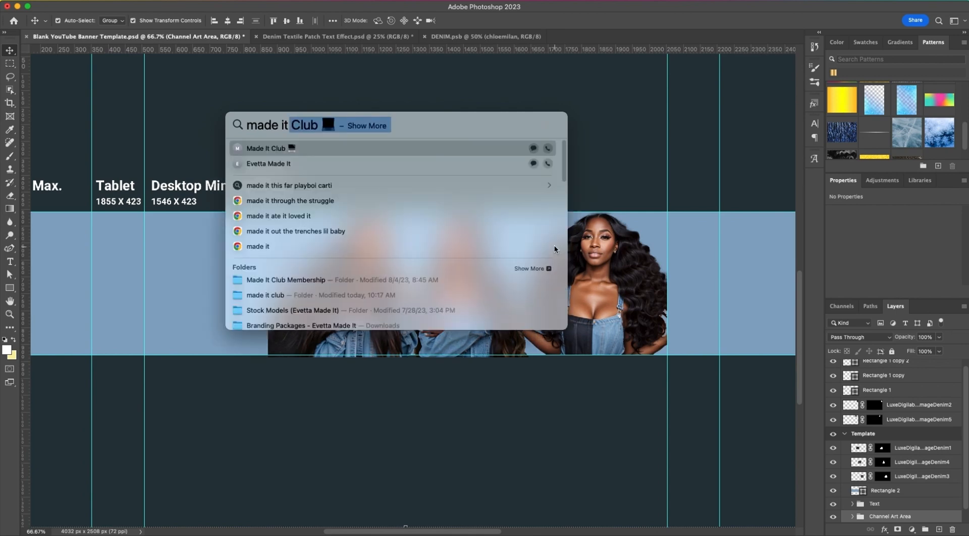
left_click(335, 281)
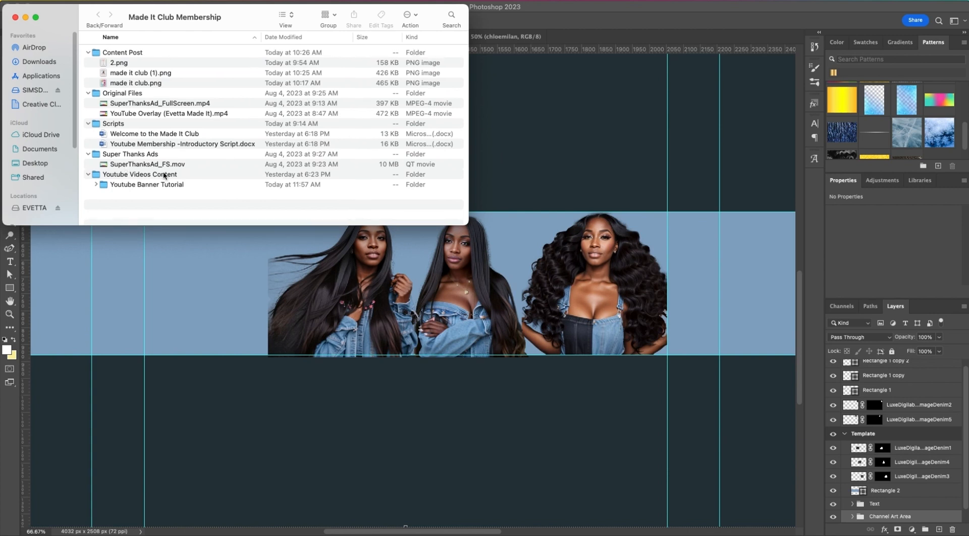
left_click(96, 184)
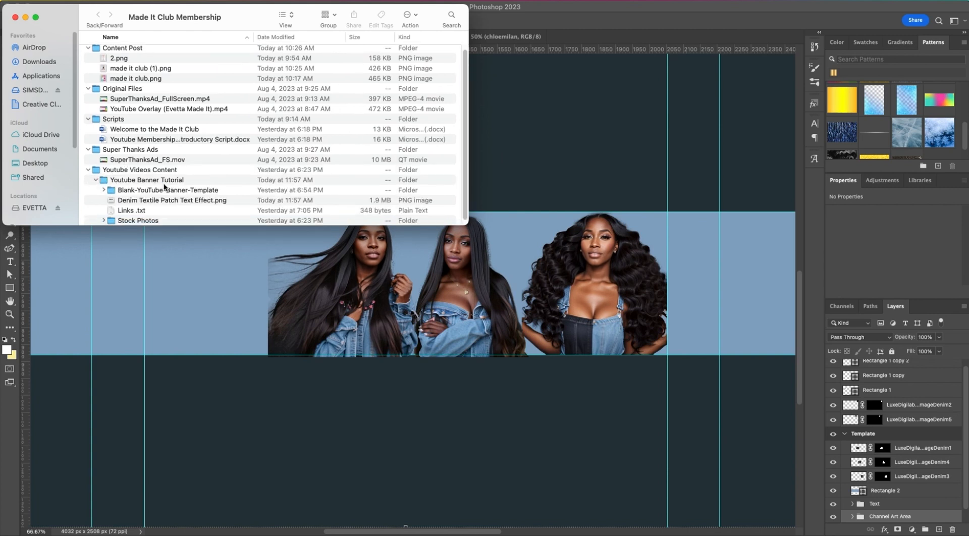
Step: Place Denim Textile Patch Text Effect.png in the banner and move its layer to the top of the Template group, above Denim1
left_click_drag(152, 195, 251, 231)
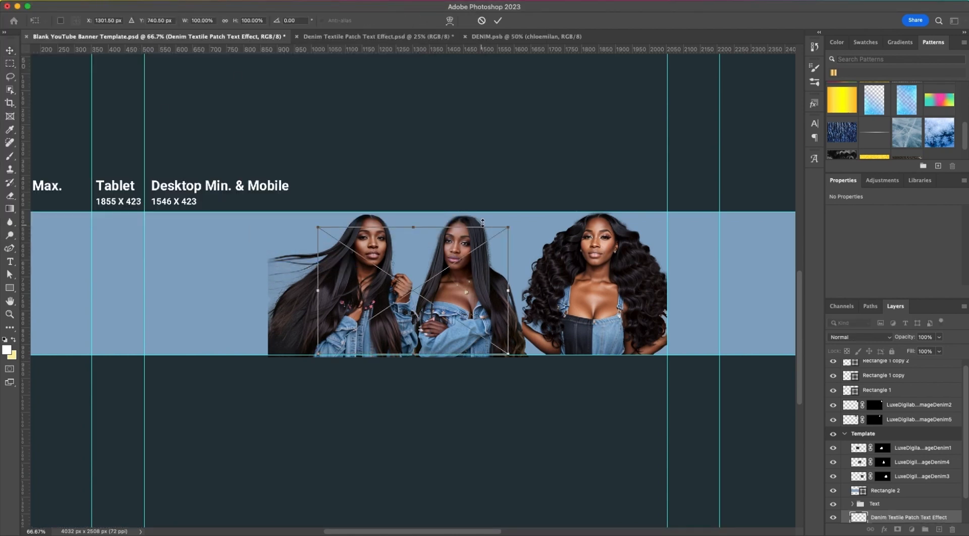
left_click(498, 20)
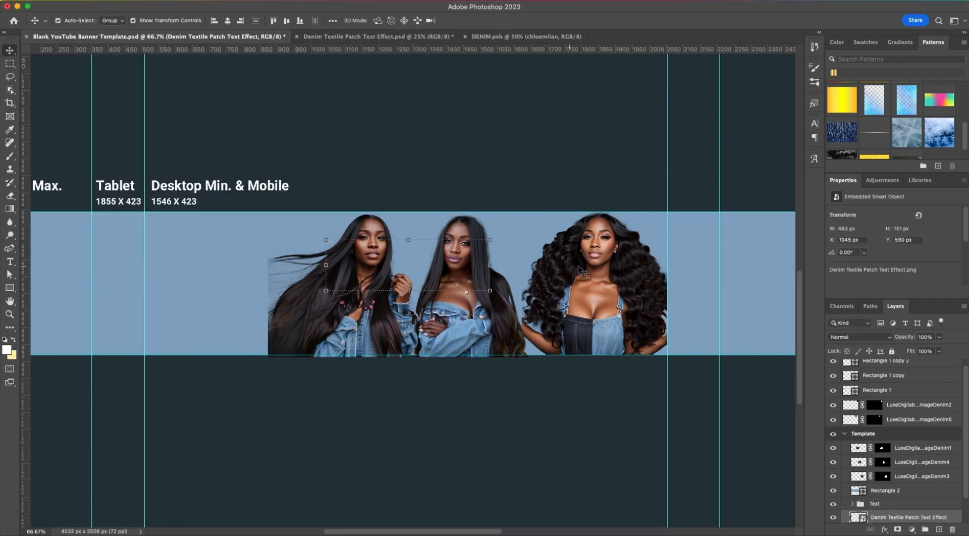
scroll(926, 502, "down", 2)
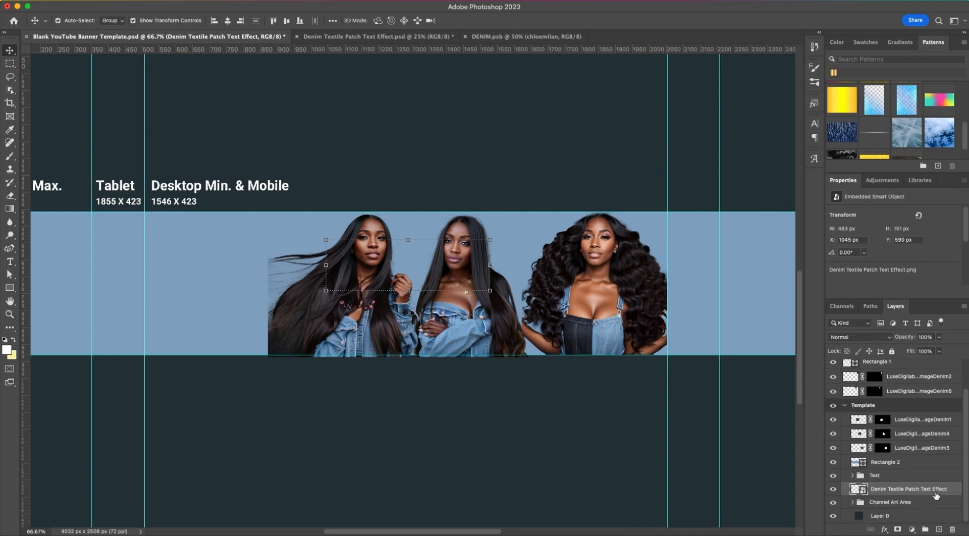
left_click_drag(931, 493, 914, 430)
scroll(914, 433, "up", 2)
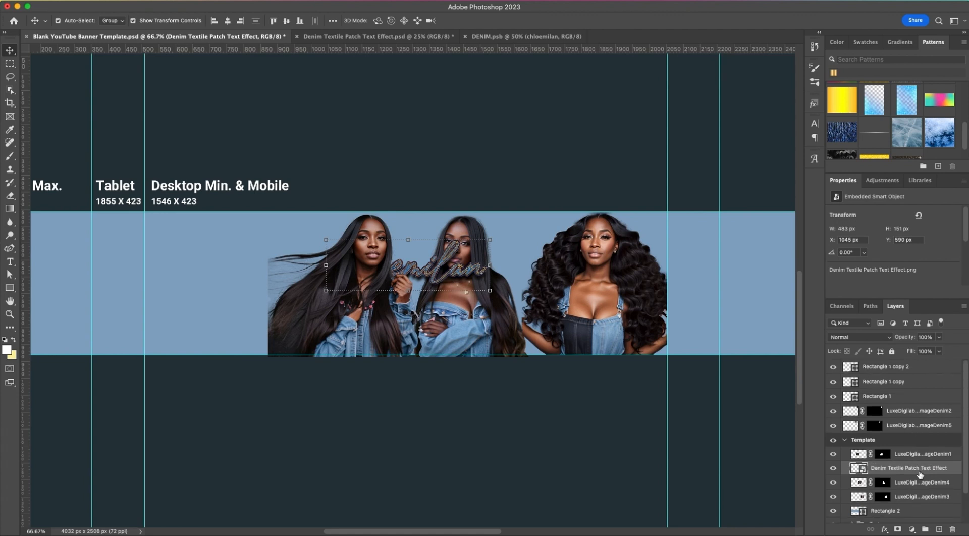
left_click_drag(919, 472, 917, 453)
left_click(333, 386)
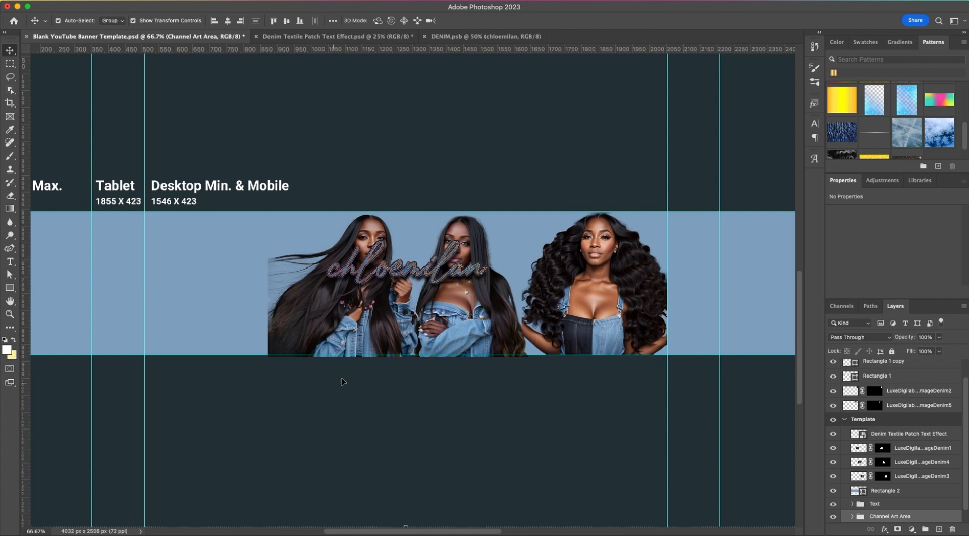
Step: Scale the denim text effect up proportionally to about 217% across the three cutouts
left_click(425, 266)
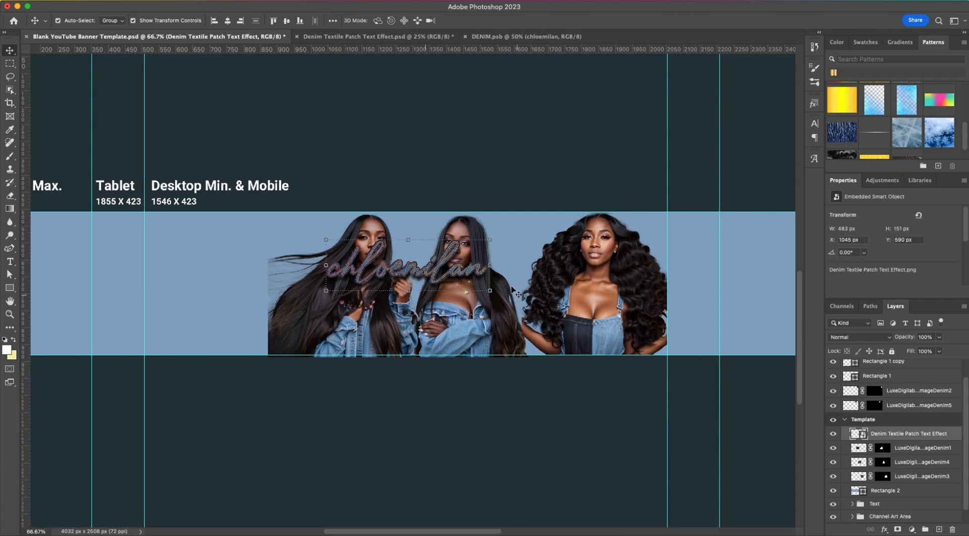
left_click_drag(490, 289, 575, 305)
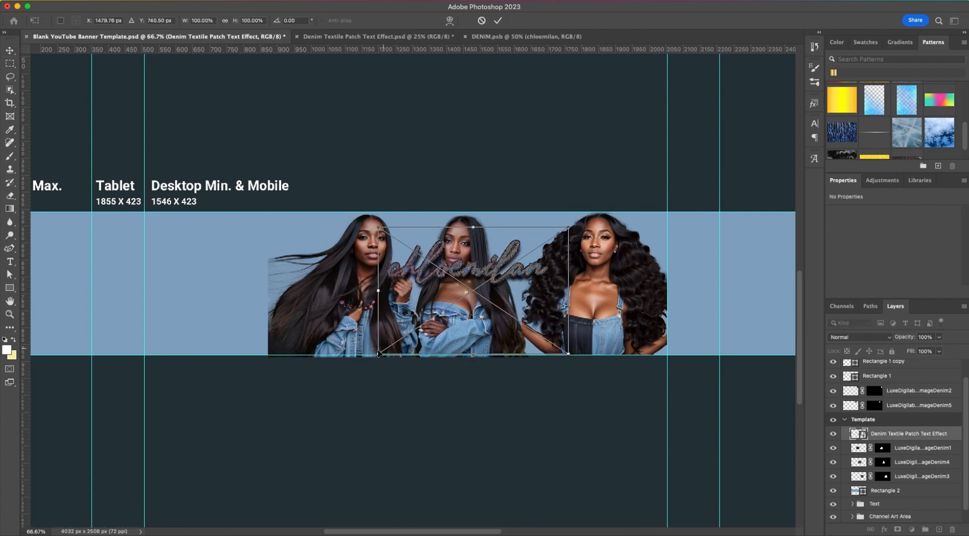
left_click_drag(380, 355, 227, 468)
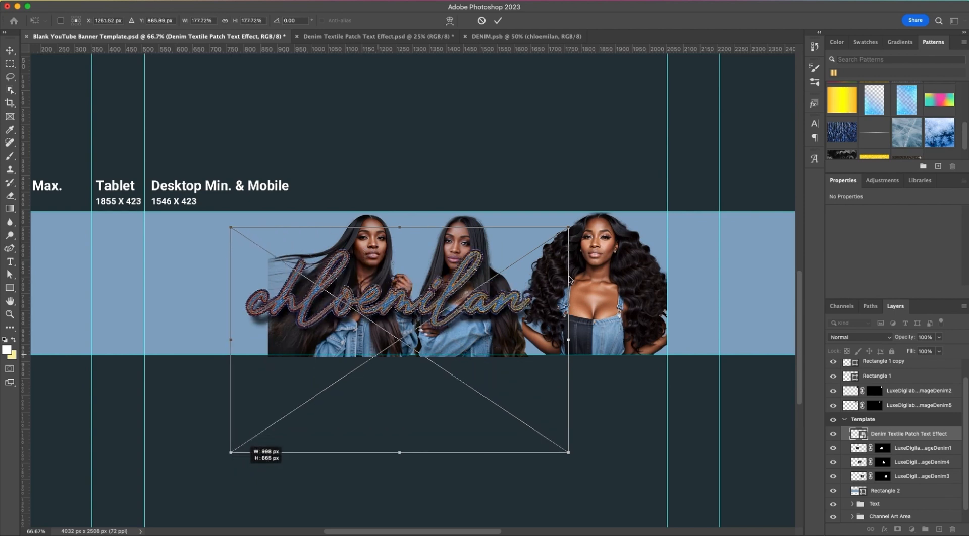
left_click_drag(570, 226, 649, 216)
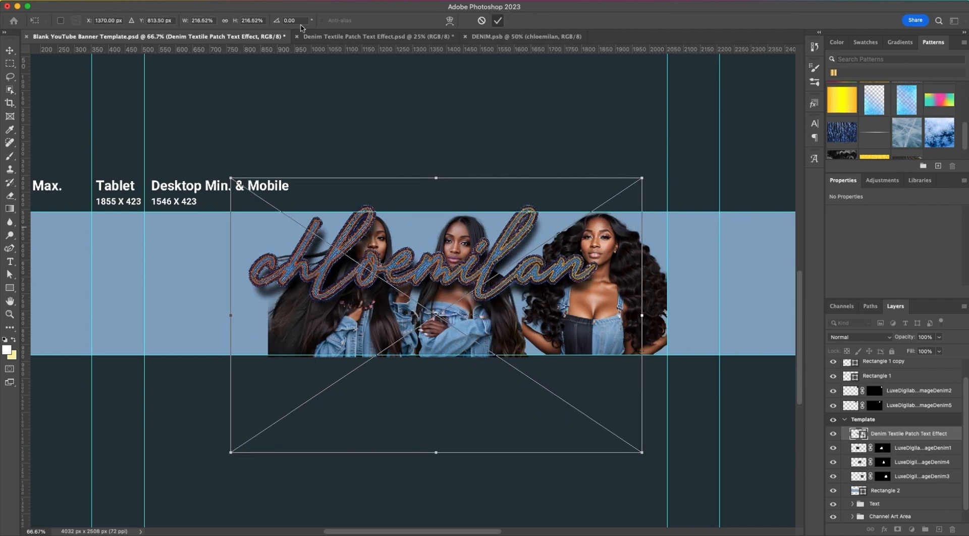
left_click(498, 20)
Step: Center the denim text effect horizontally and vertically on the canvas
left_click(300, 20)
left_click(287, 20)
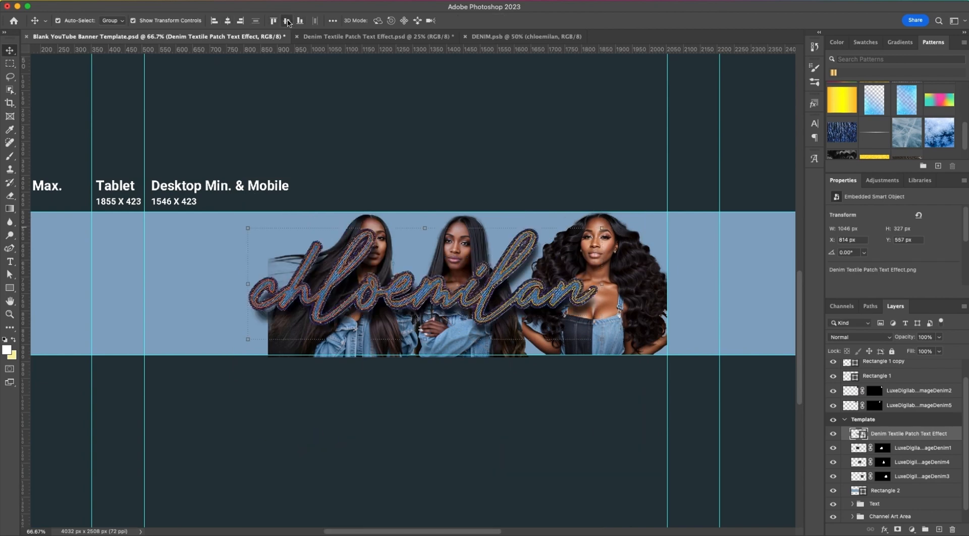
left_click(231, 21)
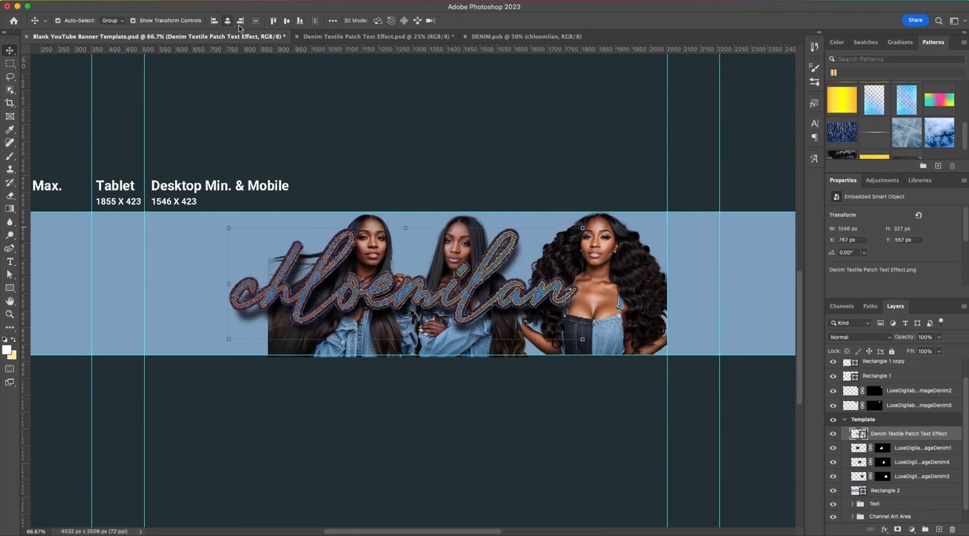
left_click(509, 199)
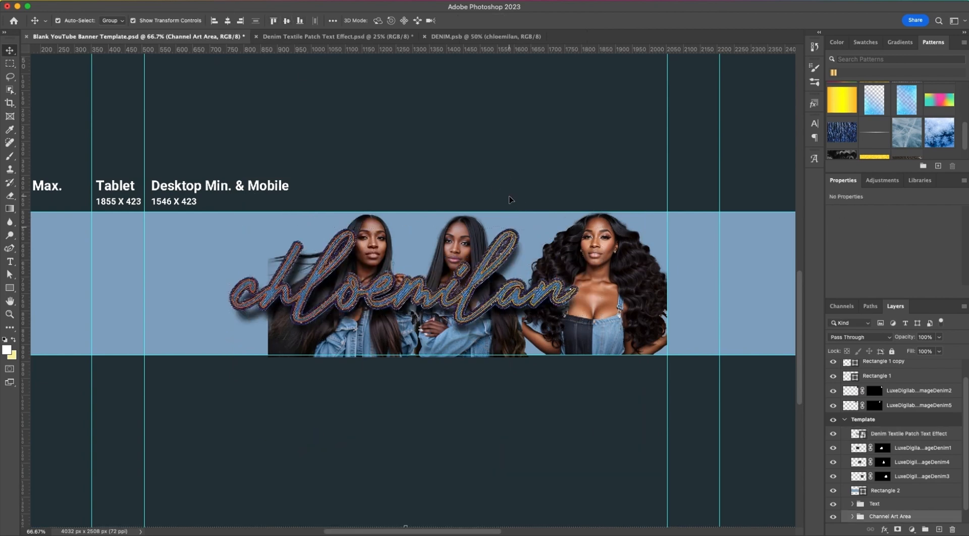
Step: Shift the Denim1, Denim4 and Denim3 cutouts together to the left so they sit centered behind the text effect
left_click(386, 242)
left_click(470, 241, "shift")
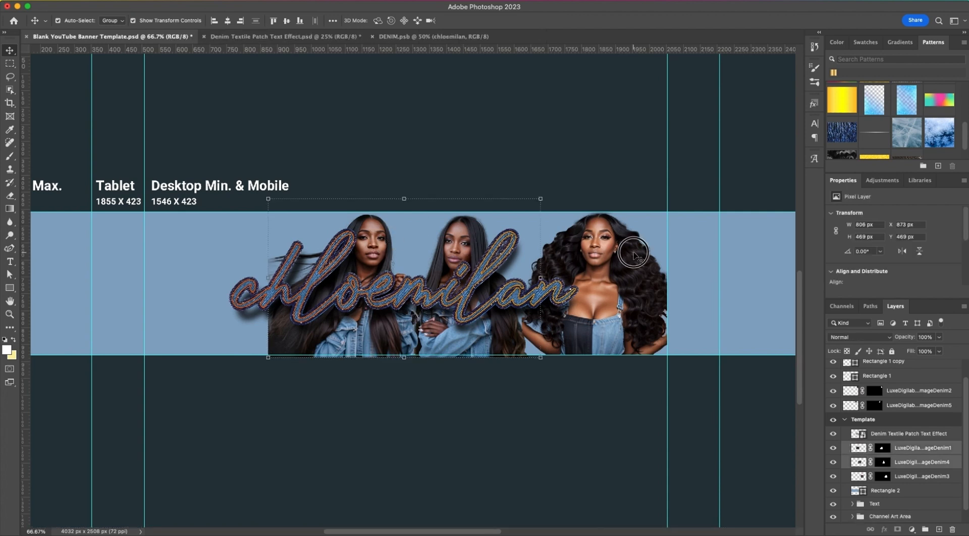
left_click(633, 253, "shift")
left_click_drag(618, 264, 547, 264)
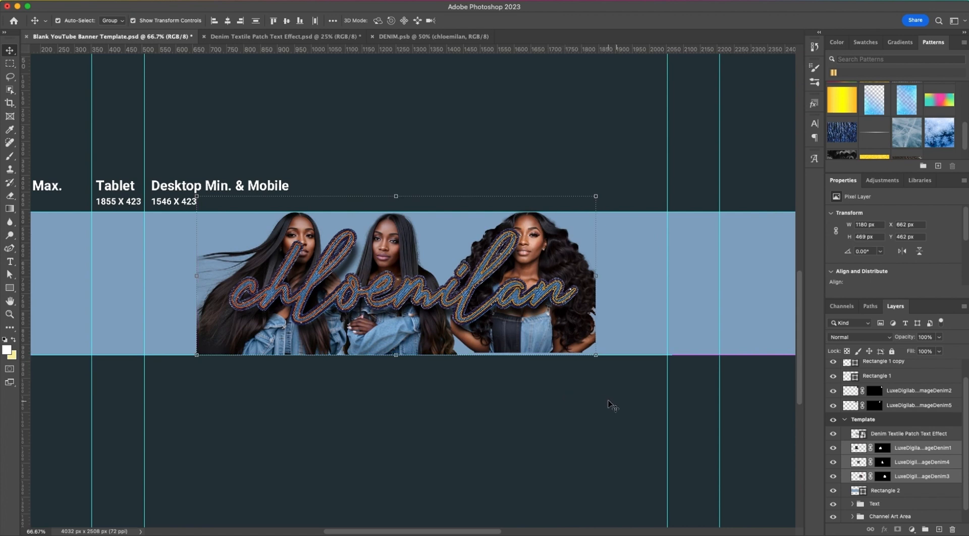
Step: Move the denim text effect slightly lower over the cutouts
left_click(453, 301)
left_click_drag(453, 301, 451, 309)
left_click(606, 421)
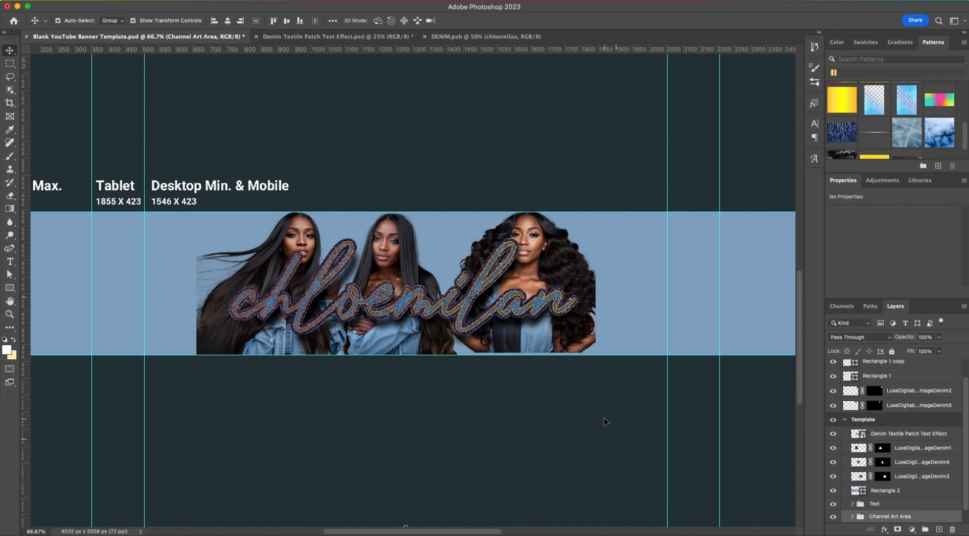
Step: Hide the text effect and rearrange the cutouts close together with Denim3 between Denim1 and Denim4
scroll(877, 445, "up", 1)
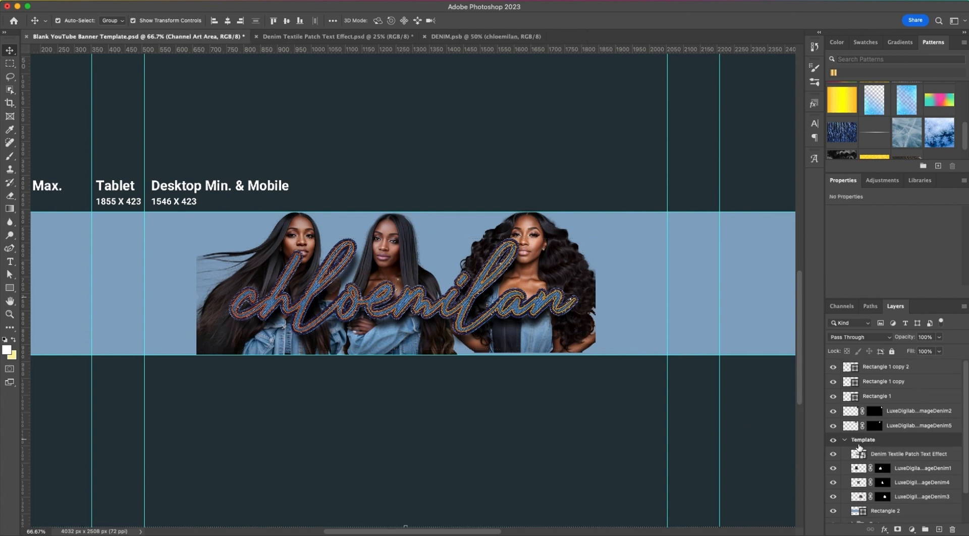
left_click(833, 455)
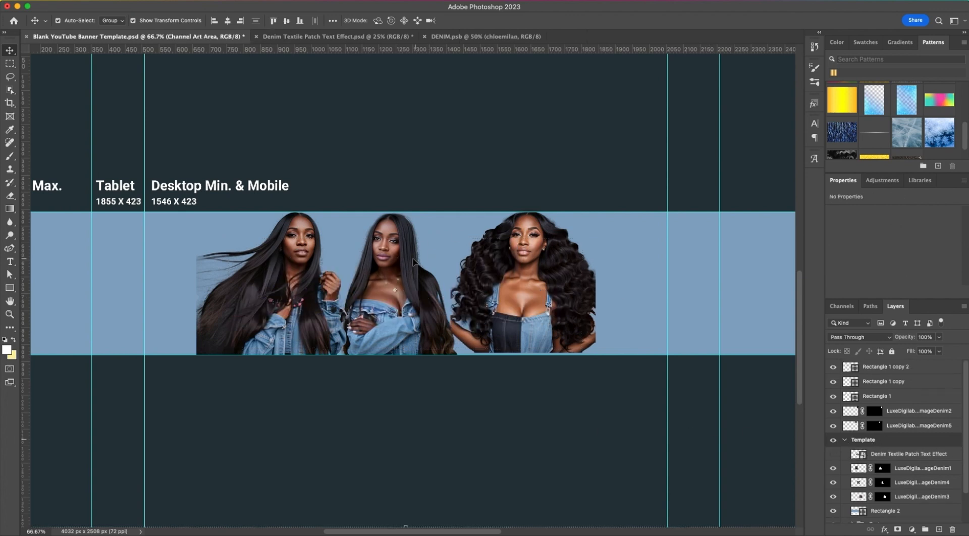
left_click(402, 236)
left_click_drag(401, 243, 458, 252)
left_click(573, 249)
left_click_drag(282, 302, 306, 302)
left_click_drag(528, 310, 528, 309)
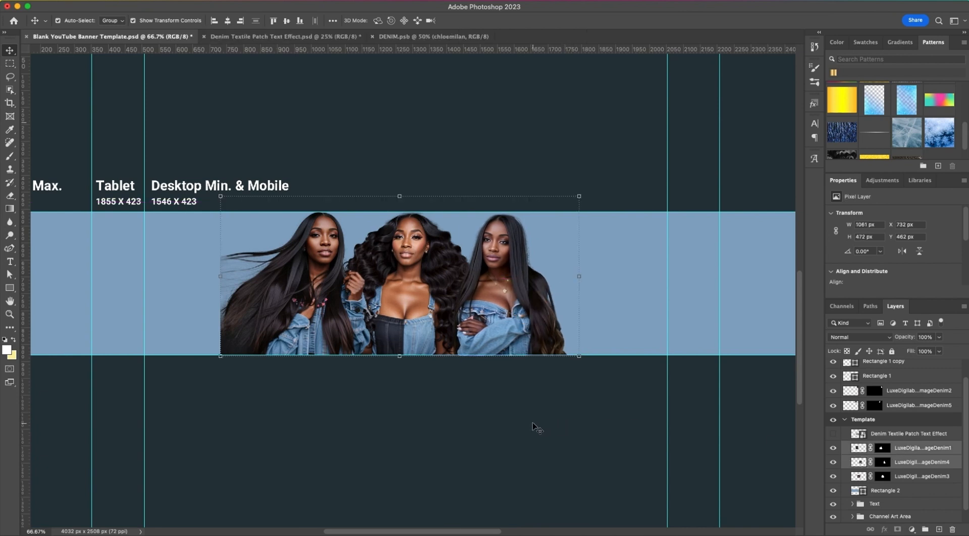
Step: Merge the Denim1, Denim4 and Denim3 cutout layers into one layer
left_click(961, 449)
left_click(947, 477, "shift")
right_click(947, 477)
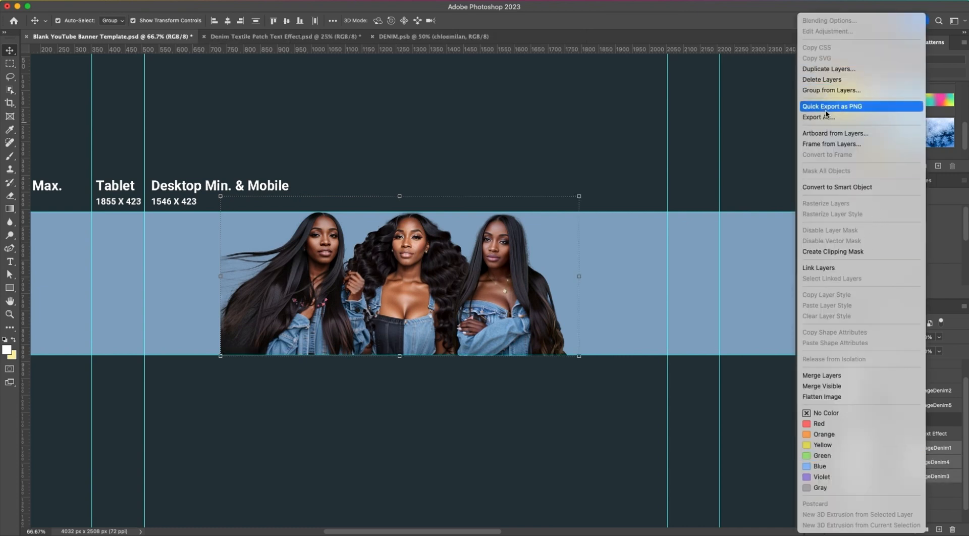
left_click(827, 378)
Step: Try moving the merged cutouts as one piece and undo the move
scroll(385, 298, "left", 6)
scroll(385, 298, "down", 2)
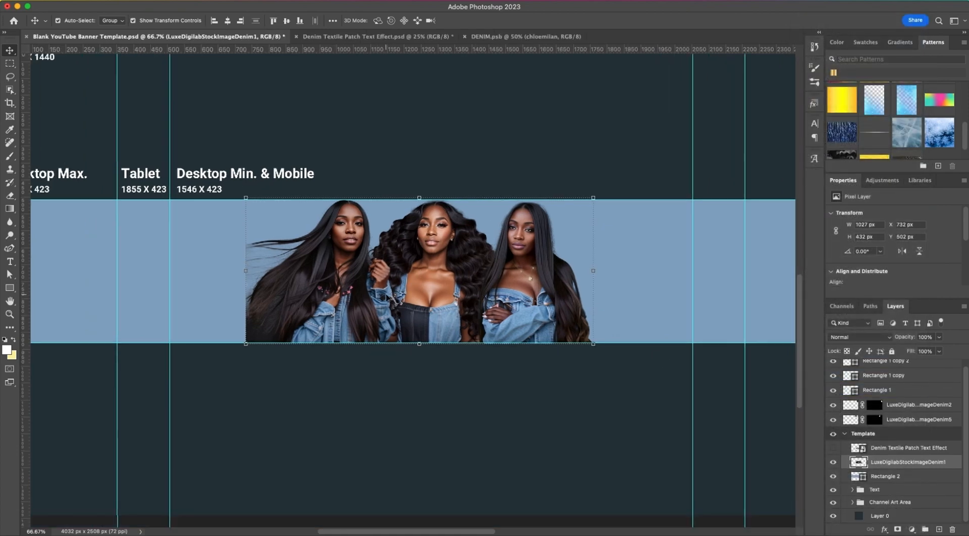
scroll(386, 298, "right", 5)
scroll(386, 298, "up", 1)
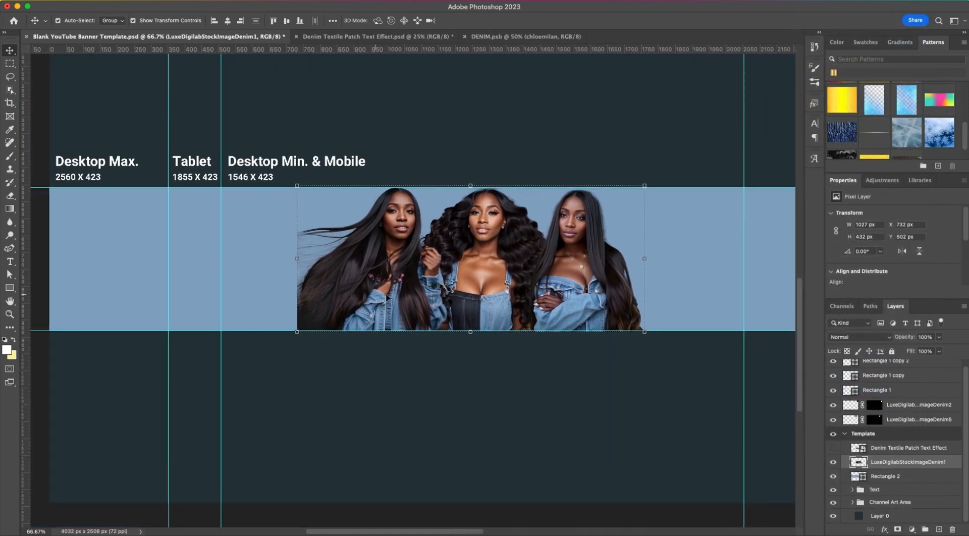
scroll(386, 298, "right", 4)
scroll(386, 297, "up", 3)
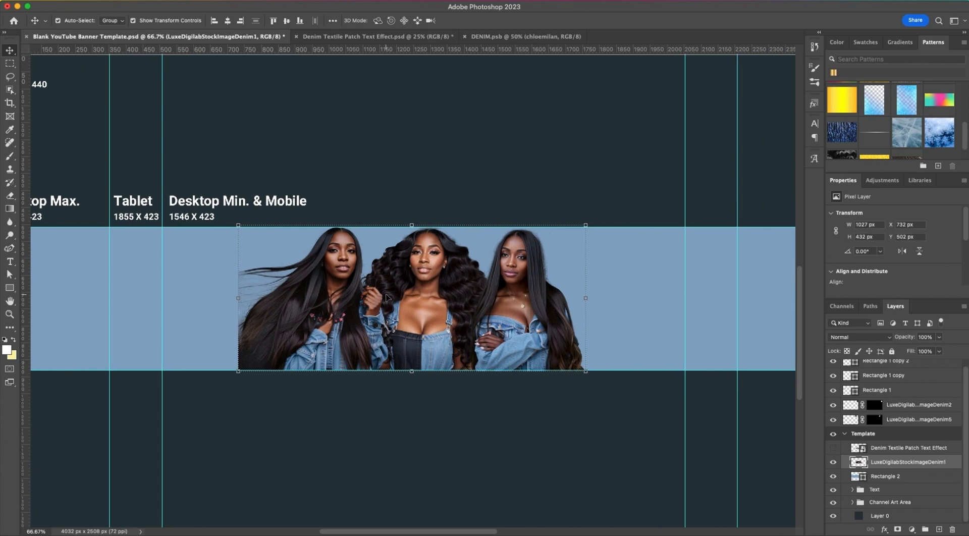
left_click_drag(405, 285, 433, 281)
key("super+z")
Step: Enlarge the soft Eraser to 500 px and fade the hard left edge of the merged cutouts' hair into the band
key("e")
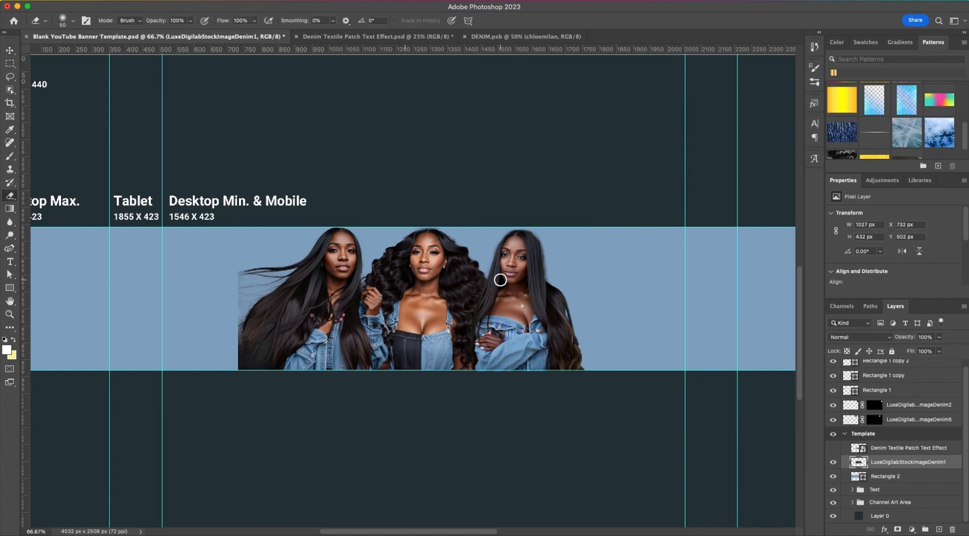
key("bracketright")
key("bracketright")
key("bracketright")
key("bracketright")
key("bracketright")
key("bracketright")
key("bracketright")
key("bracketright")
key("bracketright")
key("bracketright")
key("bracketright")
key("bracketright")
key("bracketright")
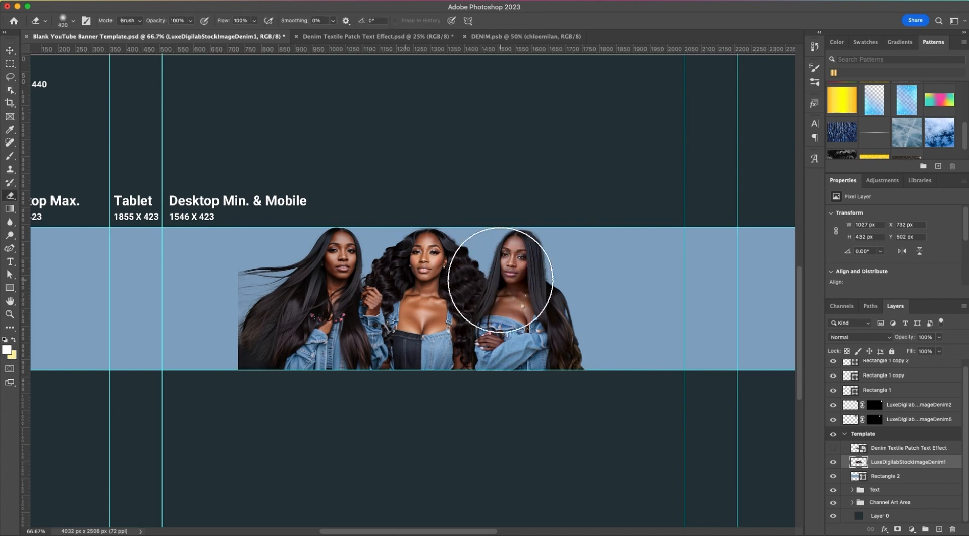
key("bracketright")
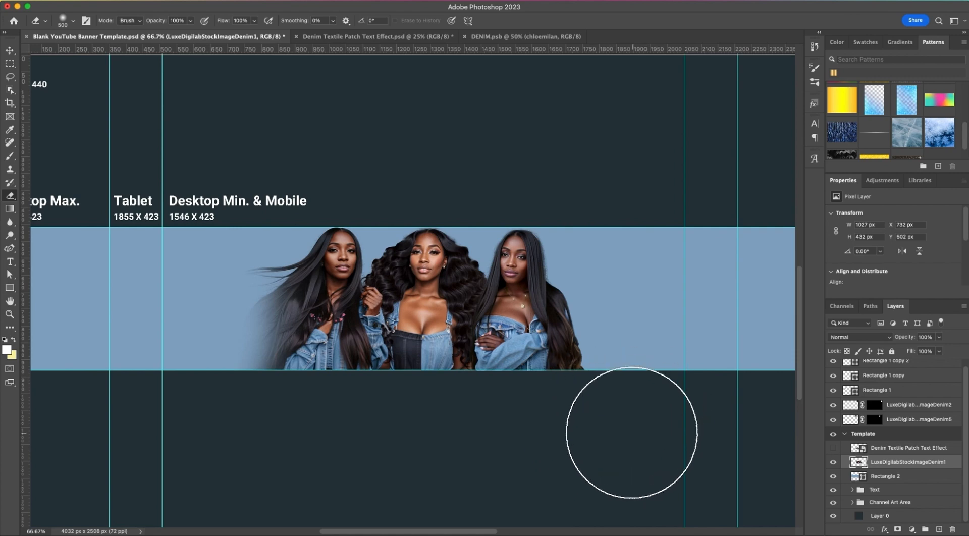
Step: Fade the right edge of the merged cutouts' hair into the blue band with the soft 500 px Eraser
key("super+plus")
key("super+plus")
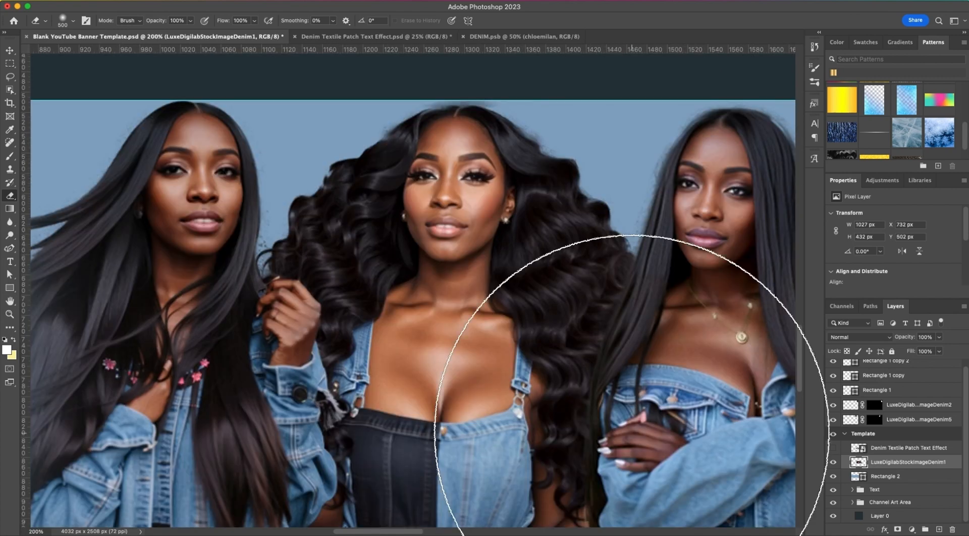
scroll(626, 426, "down", 3)
scroll(625, 426, "right", 5)
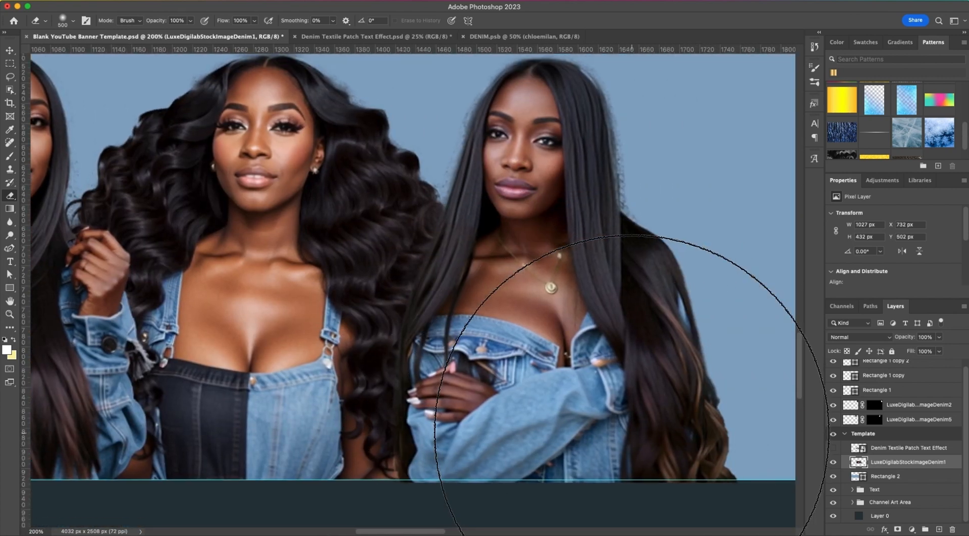
scroll(626, 428, "right", 3)
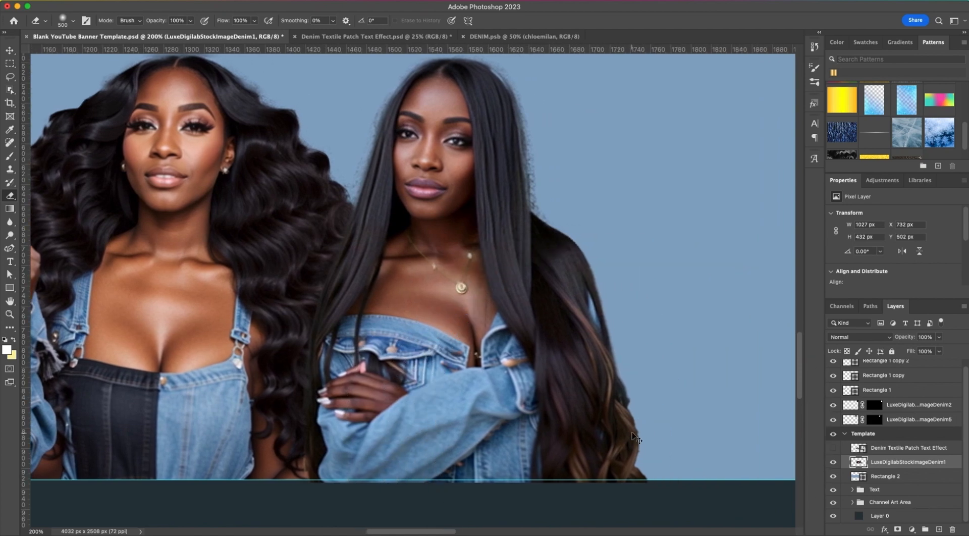
key("super+minus")
mouse_move(596, 259)
left_mouse_down()
mouse_move(598, 406)
mouse_move(623, 354)
mouse_move(612, 291)
mouse_move(594, 266)
mouse_move(615, 345)
mouse_move(602, 426)
mouse_move(632, 285)
mouse_move(638, 352)
mouse_move(609, 413)
mouse_move(632, 276)
mouse_move(615, 384)
mouse_move(616, 329)
left_mouse_up()
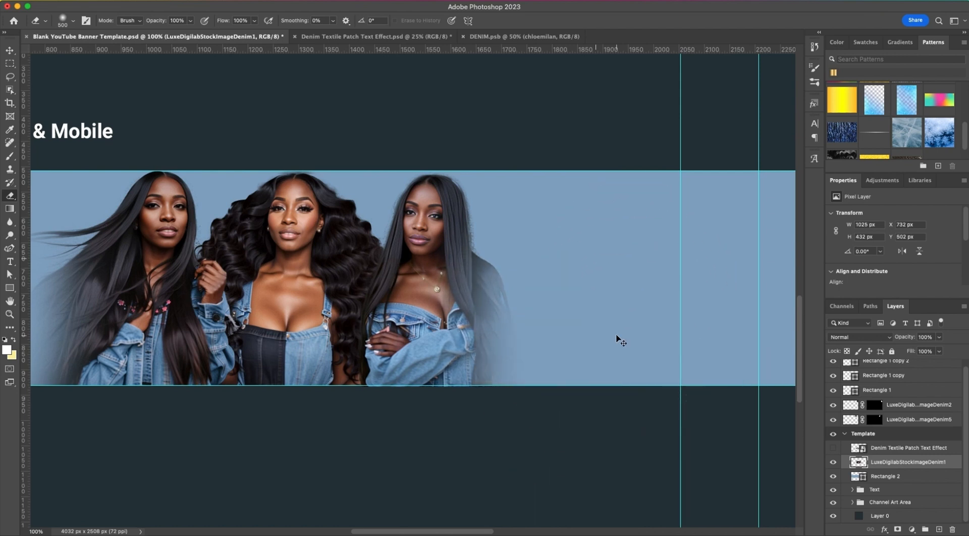
key("super+minus")
key("v")
left_click(550, 398)
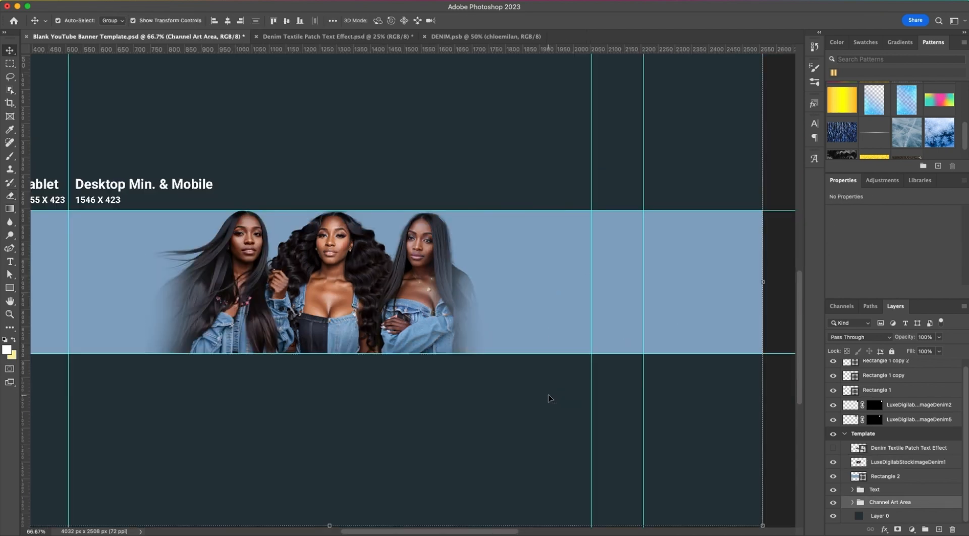
Step: Show the denim text effect again and nudge it down to a Y position of 626 px
left_click(833, 449)
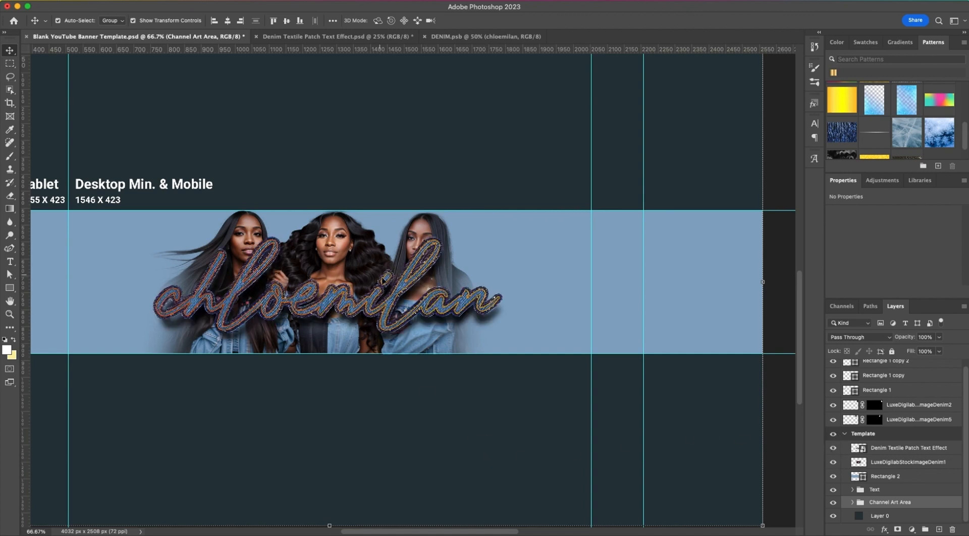
left_click(398, 302)
key("shift+Down")
key("shift+Down")
key("shift+Down")
key("shift+Down")
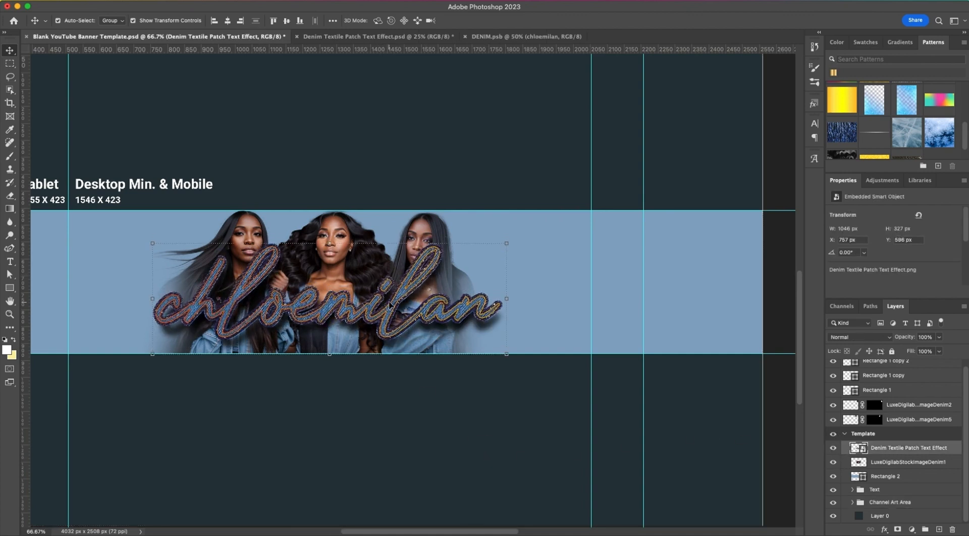
key("shift+Up")
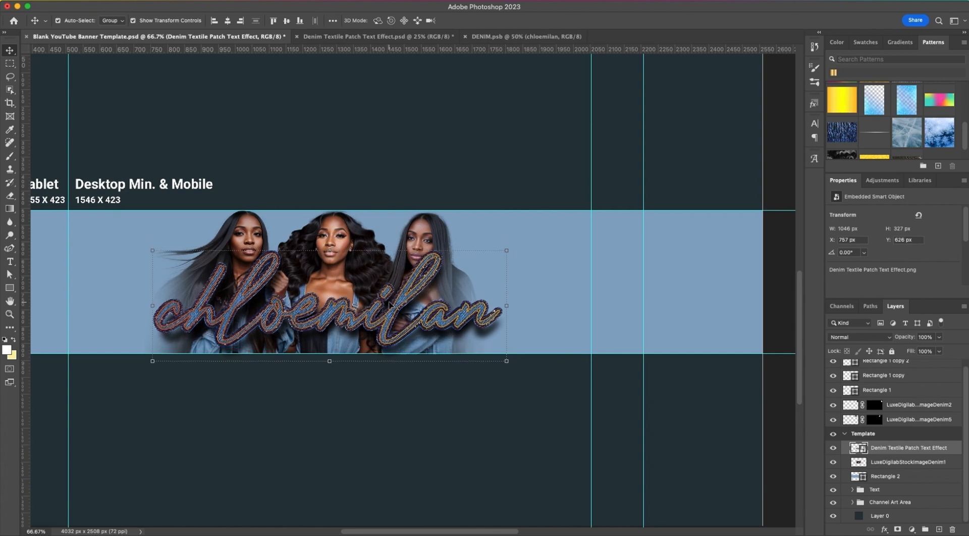
left_click(529, 418)
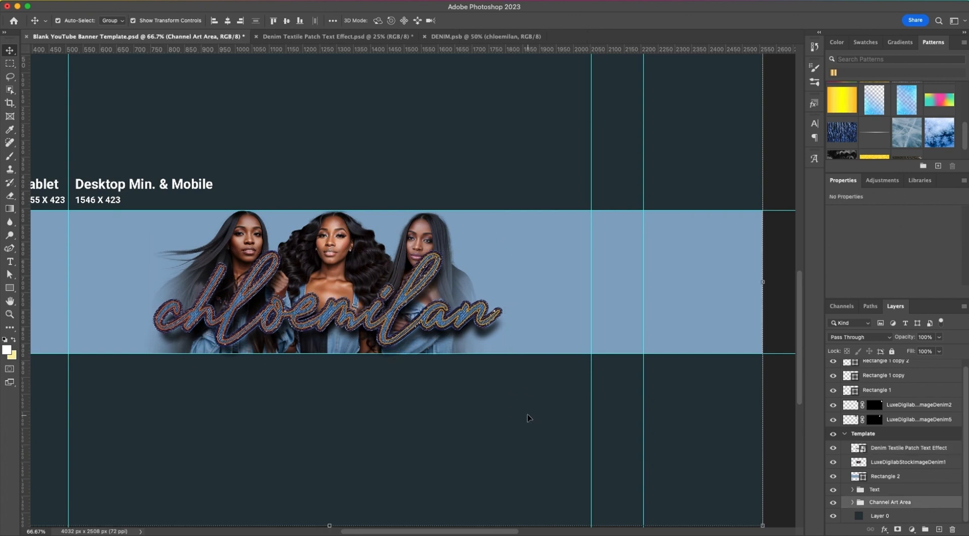
scroll(528, 418, "left", 3)
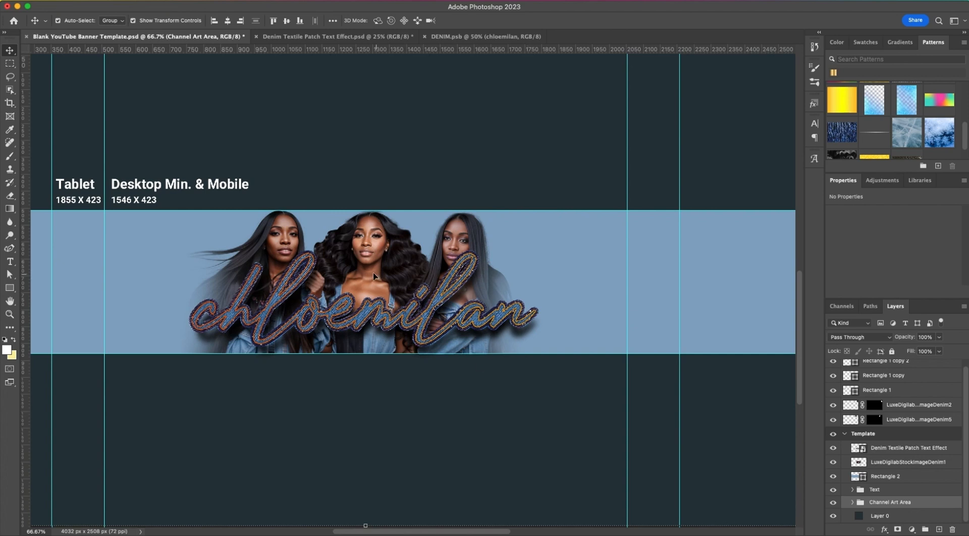
Step: Move the two spare denim cutouts together down into the empty canvas area beside the Template artboard
scroll(233, 273, "left", 5)
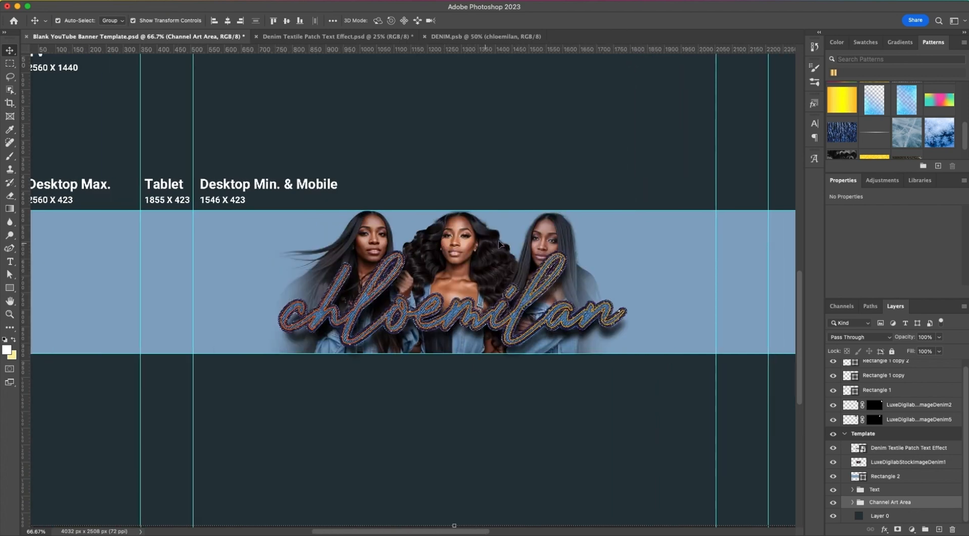
left_click(565, 237)
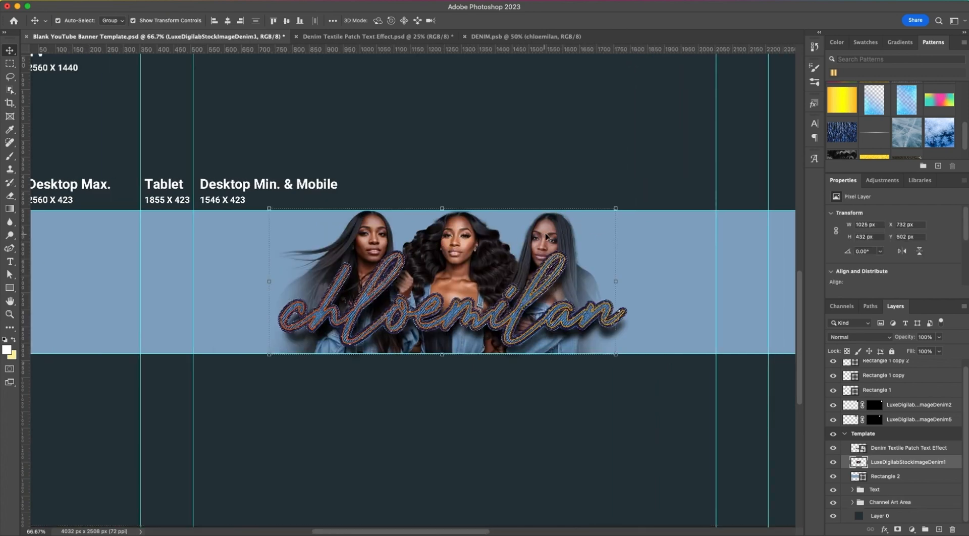
key("super+minus")
scroll(425, 147, "up", 1)
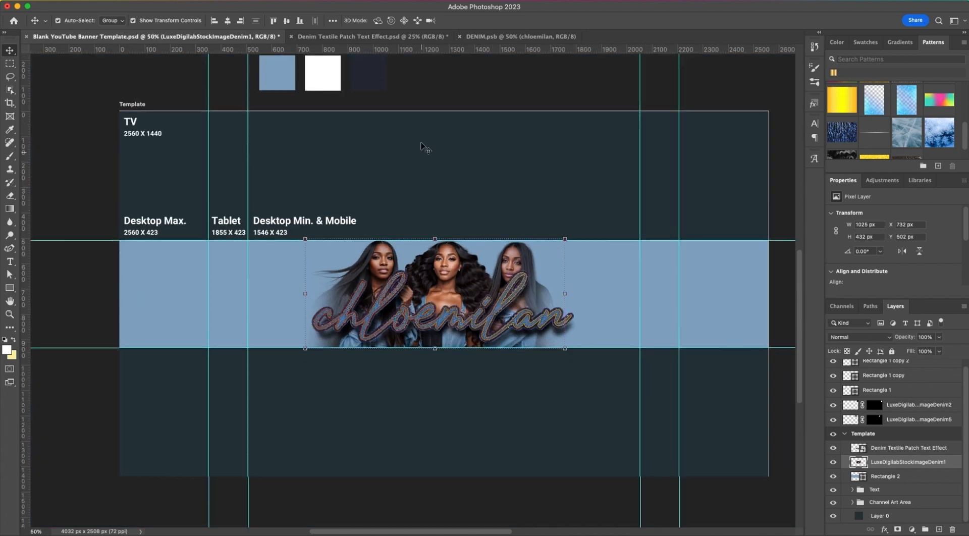
scroll(426, 147, "right", 5)
scroll(423, 145, "down", 2)
scroll(725, 165, "right", 6)
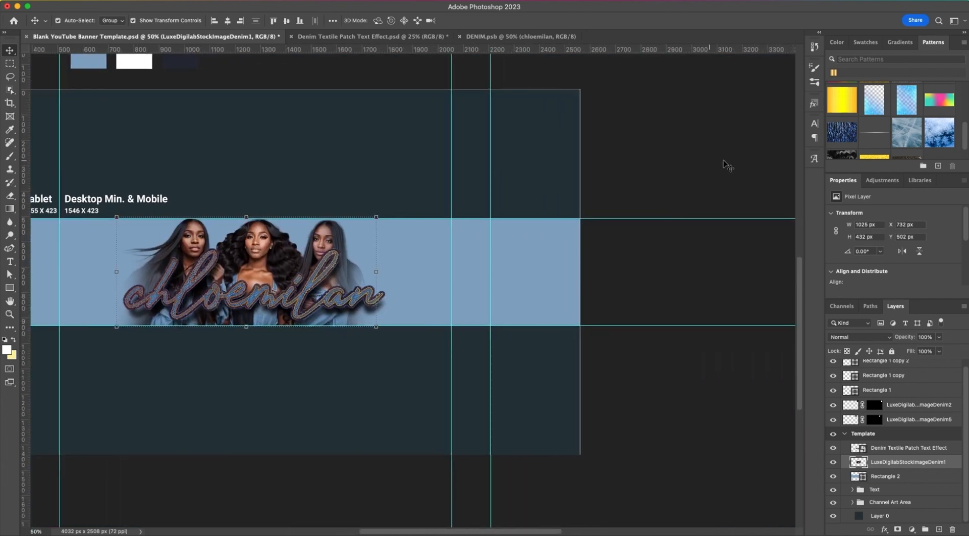
scroll(716, 167, "right", 15)
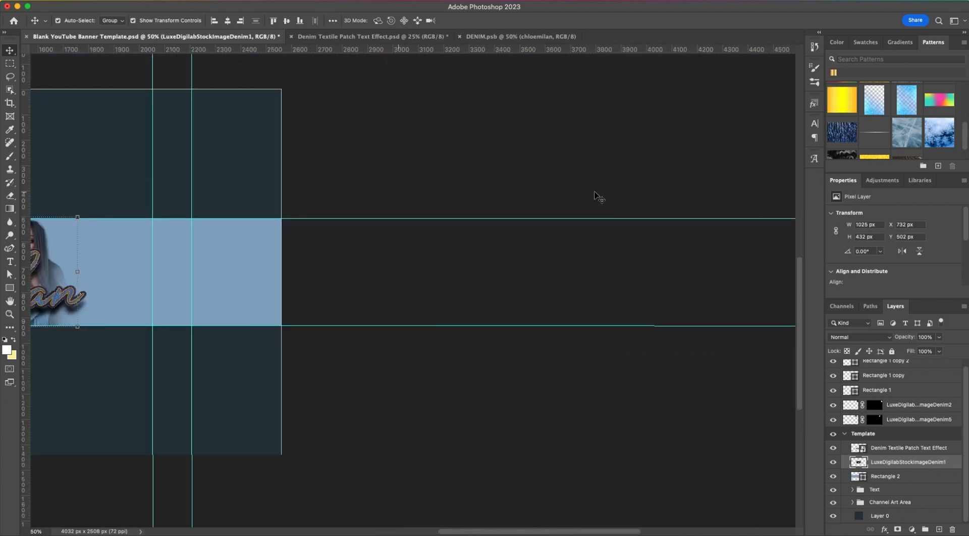
scroll(597, 197, "up", 4)
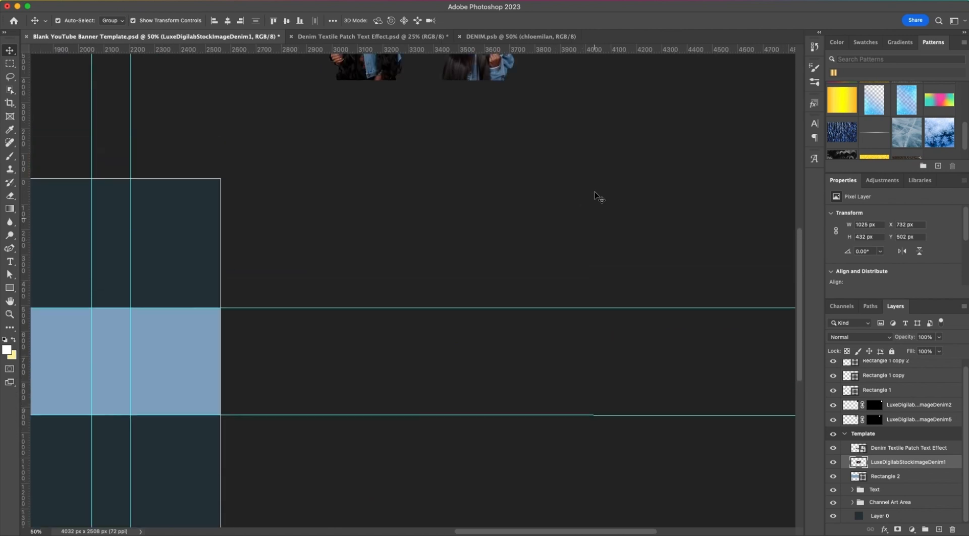
left_click(365, 75)
left_click(468, 77, "shift")
left_click_drag(468, 77, 406, 284)
left_click(561, 274)
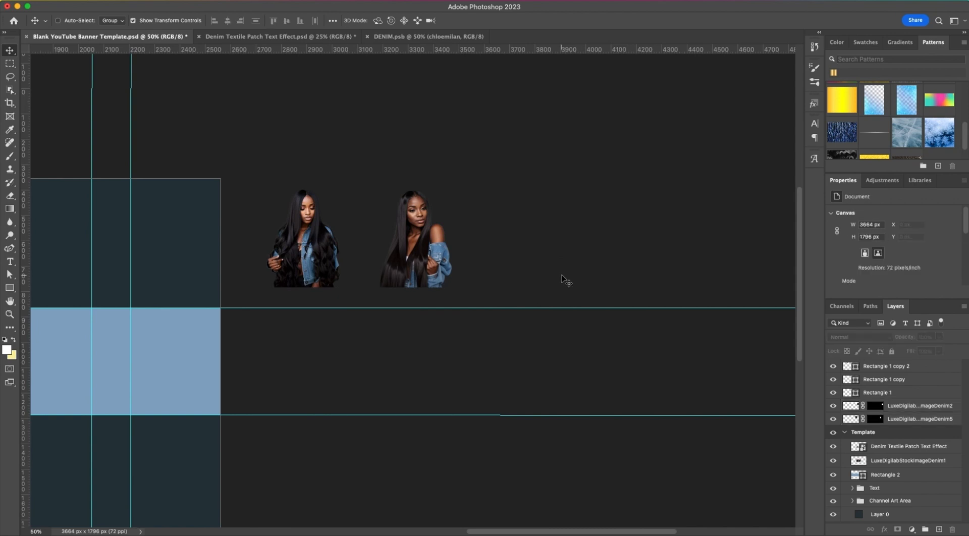
Step: Copy the LuxeDigilabStockImageDenim5 cutout onto the blue band beside the merged cutouts, scaled to 133.90% and centered at about X 480, Y 753 px
key("super+minus")
scroll(561, 274, "left", 3)
left_click_drag(570, 262, 300, 363)
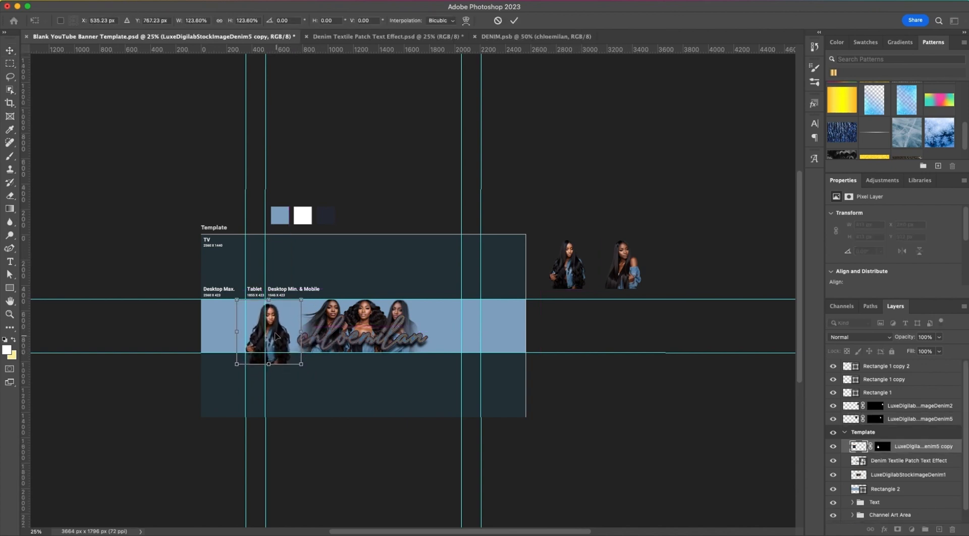
left_click_drag(275, 333, 270, 331)
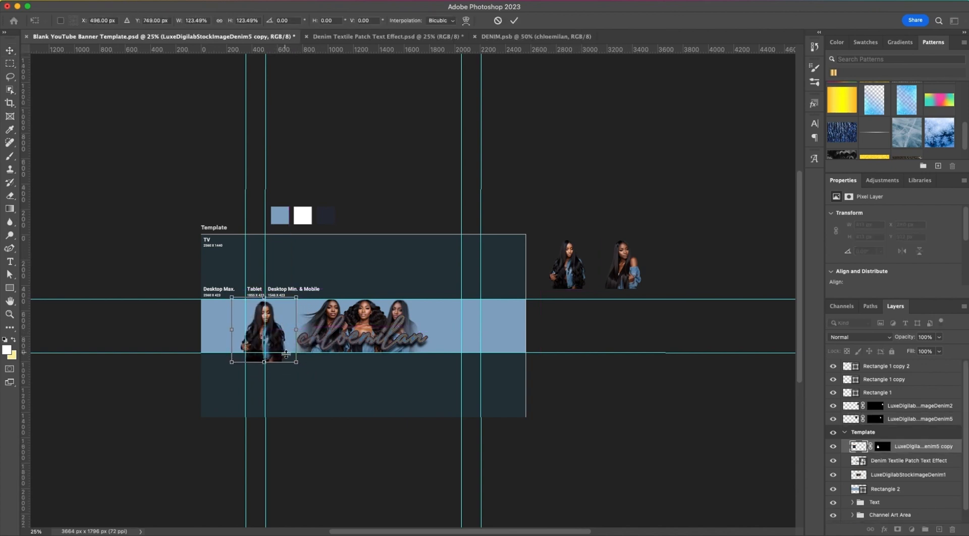
left_click_drag(297, 362, 302, 367)
left_click_drag(278, 335, 275, 336)
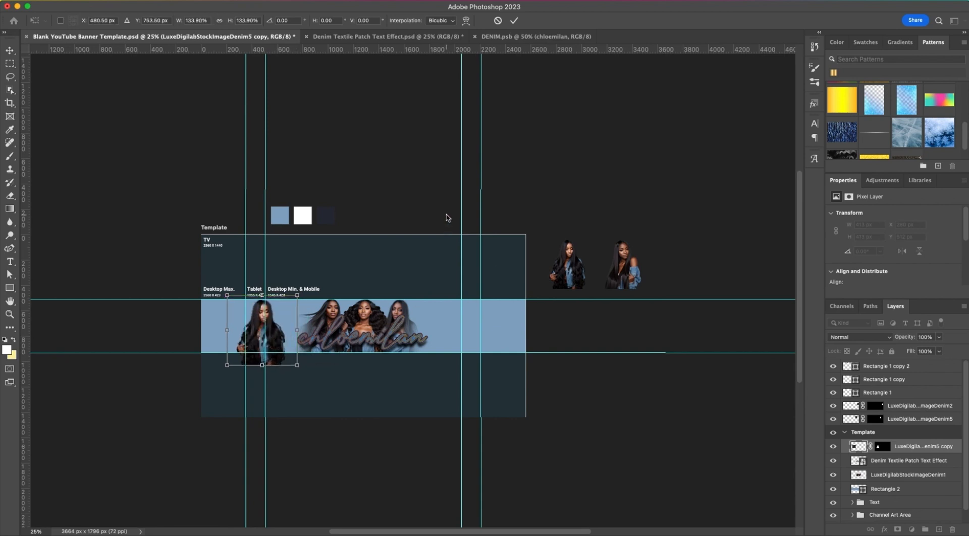
key("Return")
scroll(623, 164, "down", 2)
left_click(626, 169)
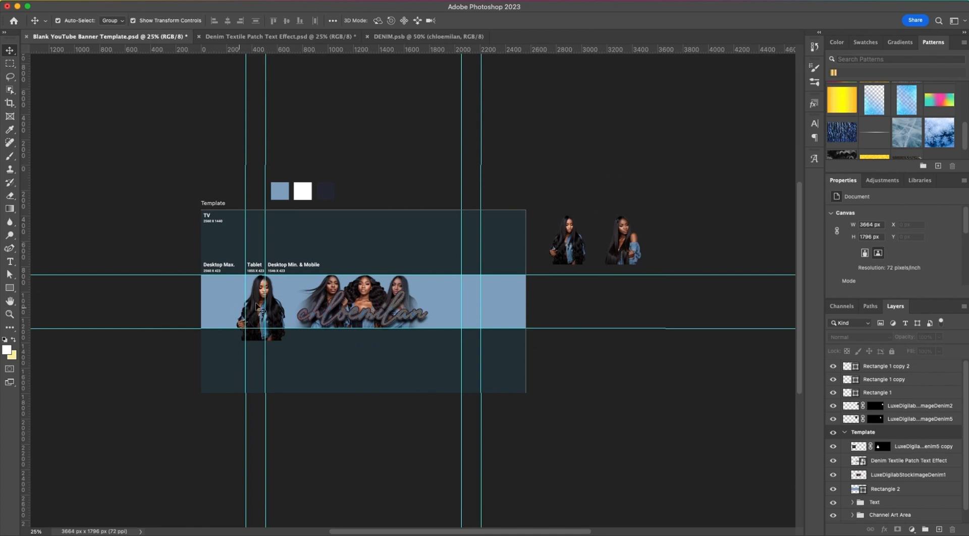
Step: Lower the copied cutout's opacity to a faint ghost on the band and clear the part hanging below the band
left_click(277, 307)
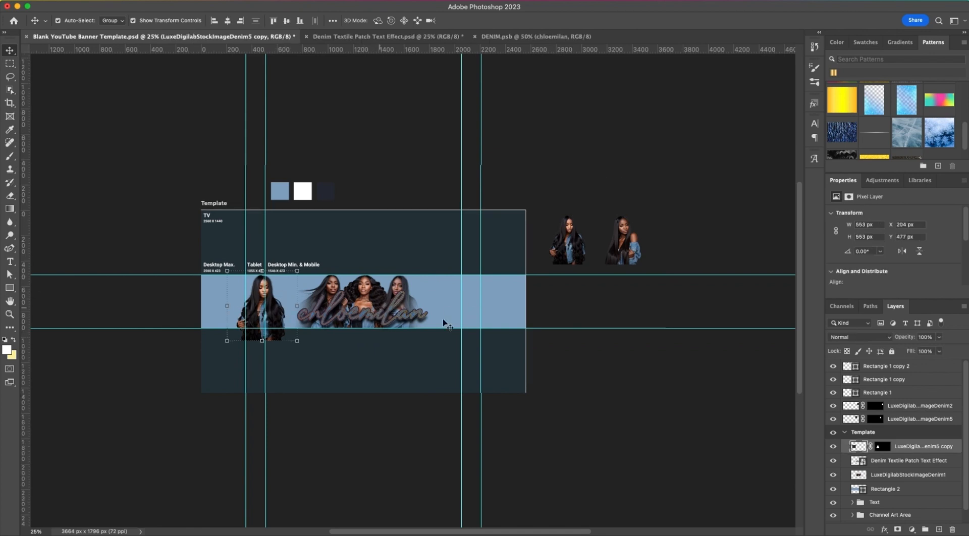
left_click(939, 341)
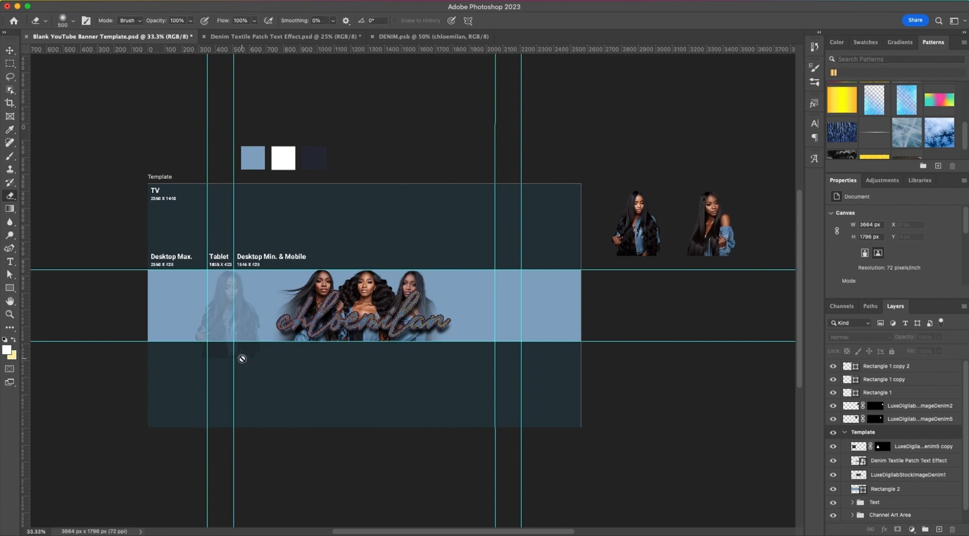
left_click(232, 313)
scroll(462, 388, "down", 1)
left_click(461, 387)
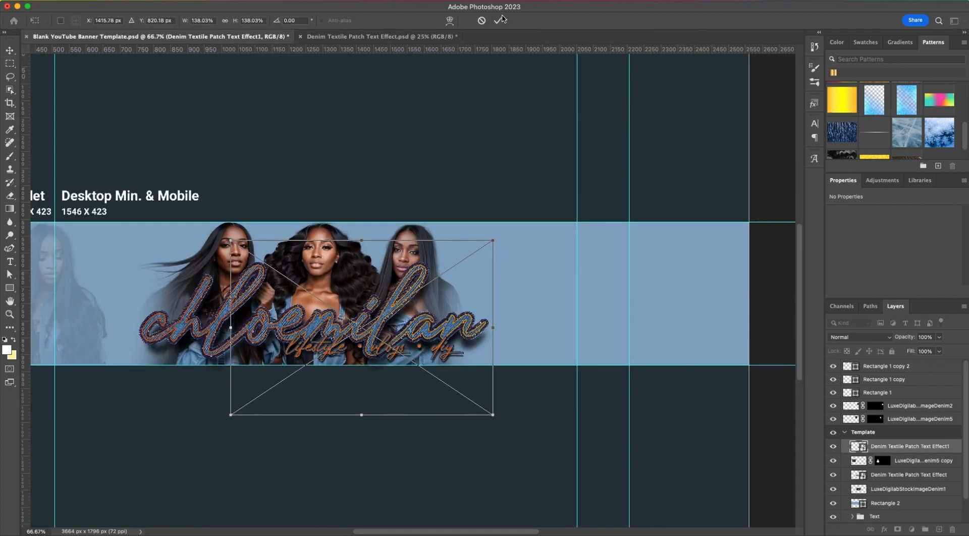
Step: Place the denim "lifestyle • vlogs • diy" tagline at 138.03% scale and center it horizontally on the banner
left_click(499, 21)
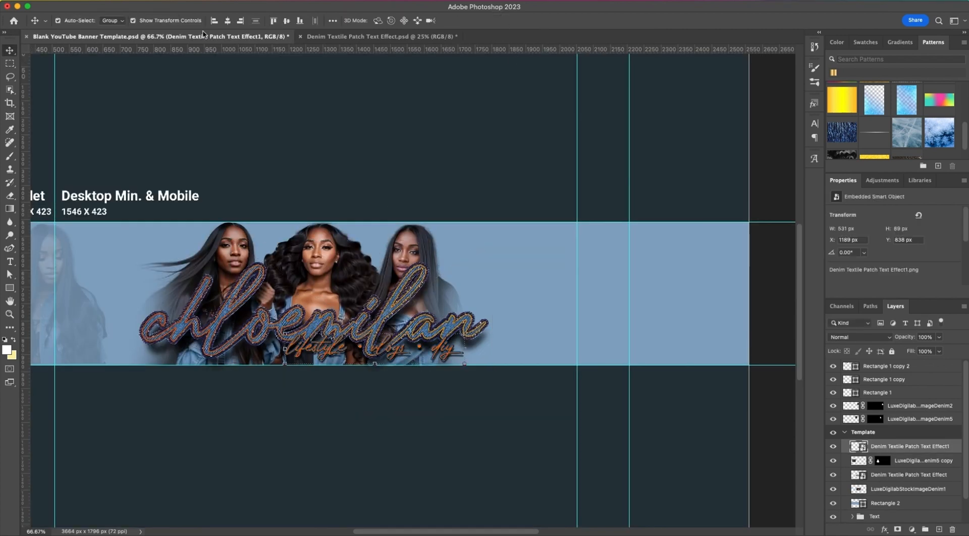
left_click(393, 133)
scroll(393, 133, "down", 2)
scroll(394, 133, "left", 2)
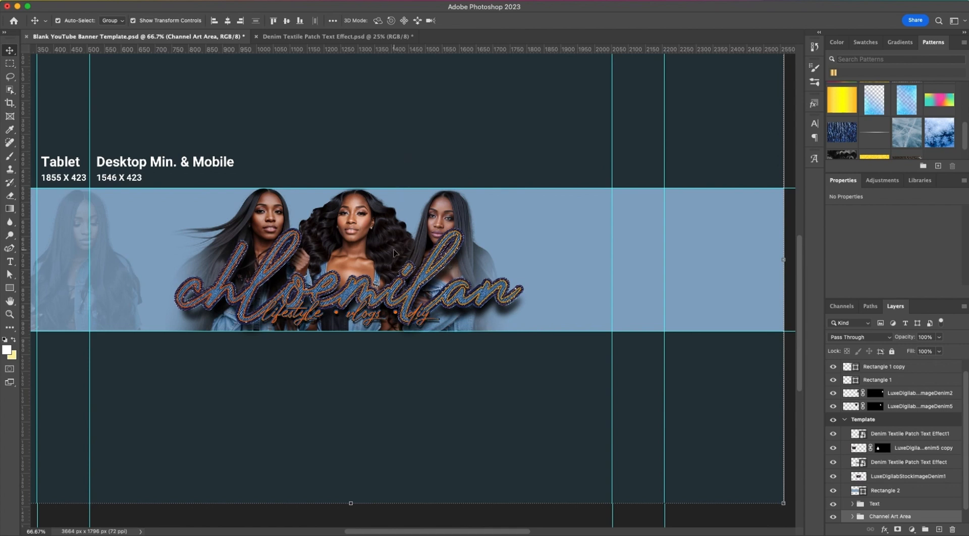
Step: Shrink the large denim text effect to 181.20% and reposition it just above the tagline at X 912, Y 656 px
left_click(422, 292)
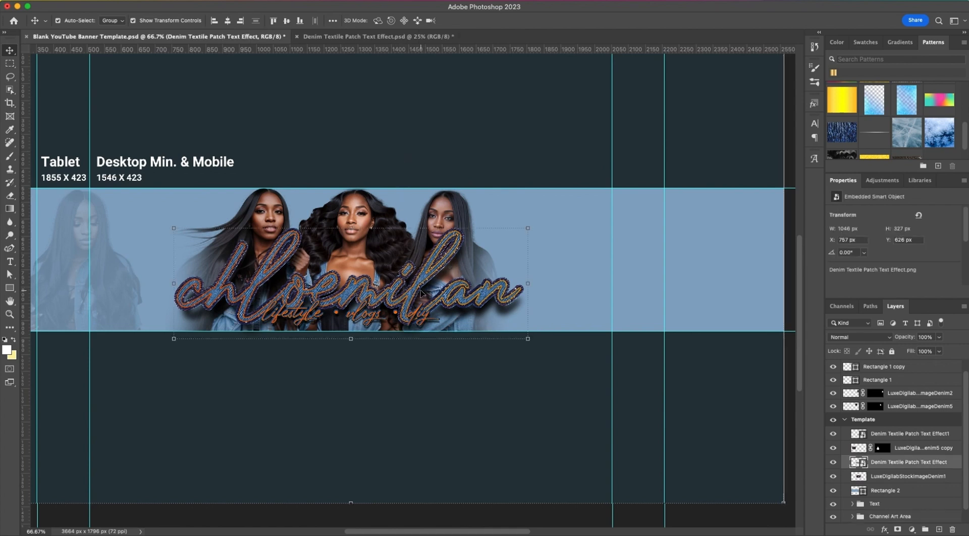
key("shift+Up")
key("shift+Up")
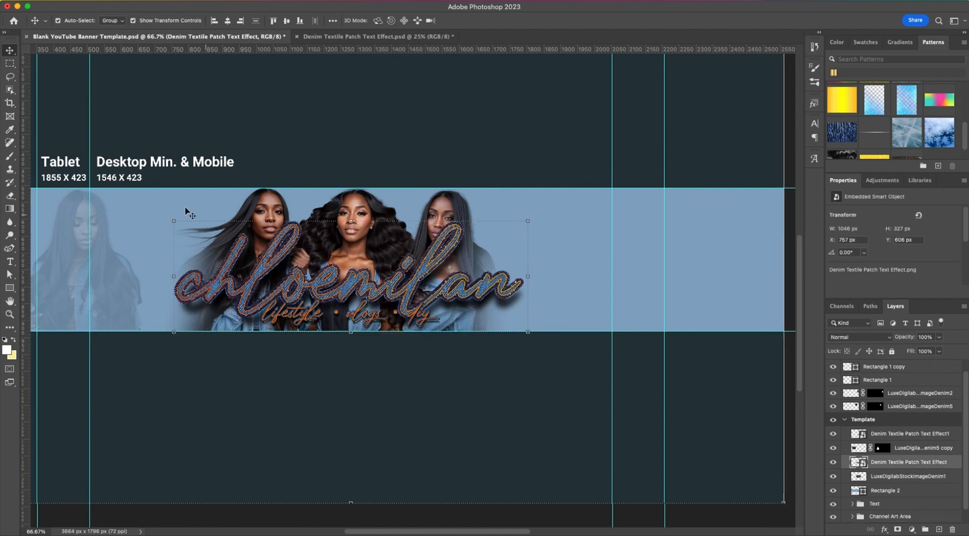
left_click_drag(175, 220, 137, 168)
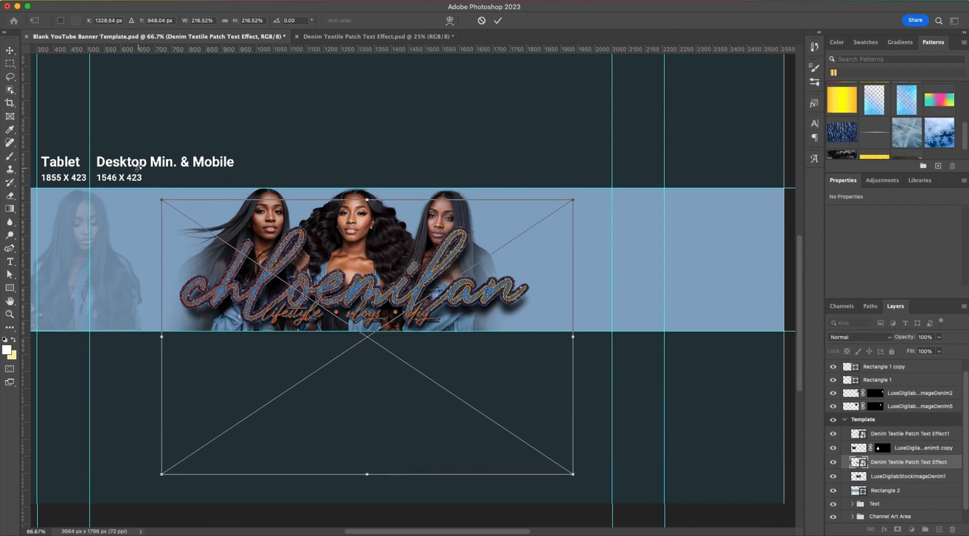
left_click_drag(162, 201, 247, 246)
left_click(497, 20)
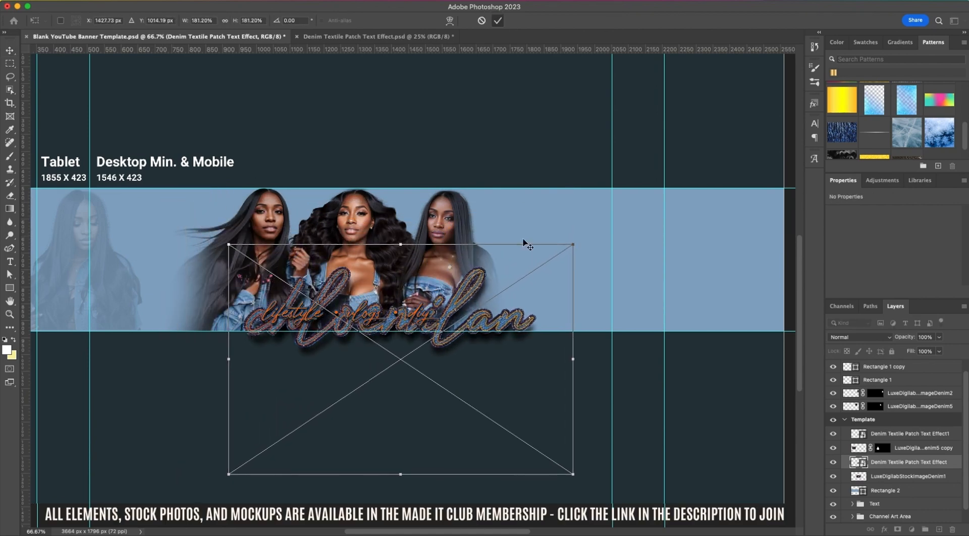
left_click_drag(469, 297, 452, 271)
Step: Add a Drop Shadow layer style to the "lifestyle • vlogs • diy" tagline
left_click(364, 320)
key("super+plus")
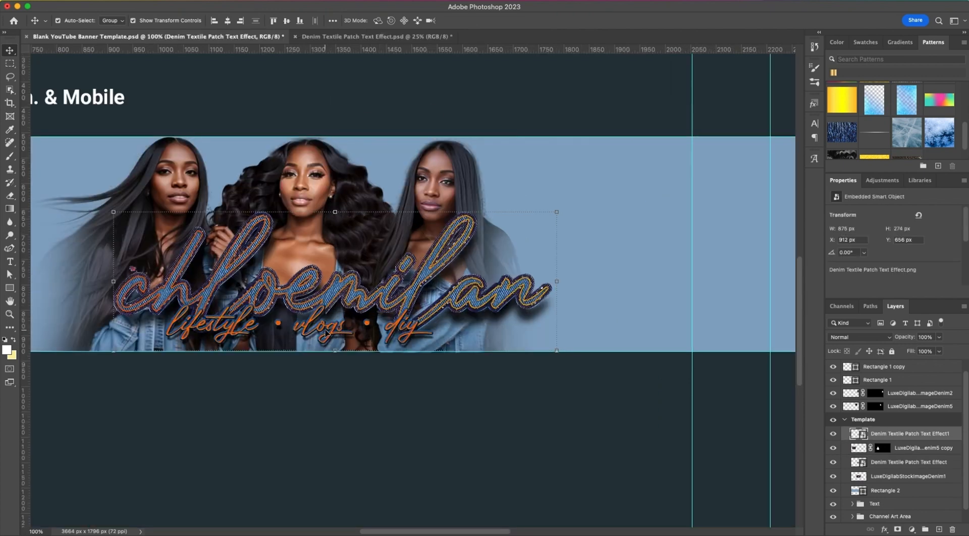
scroll(326, 333, "left", 1)
scroll(362, 350, "down", 1)
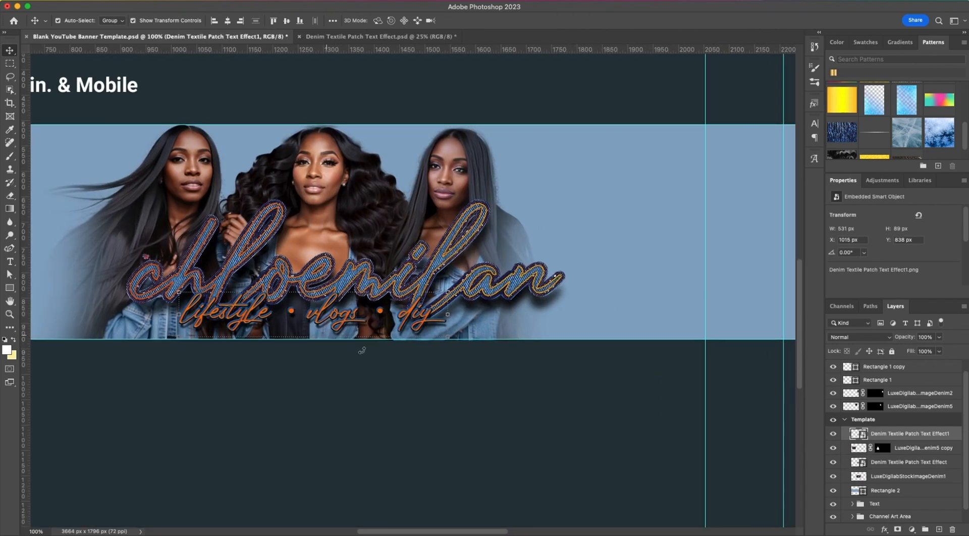
scroll(371, 361, "left", 2)
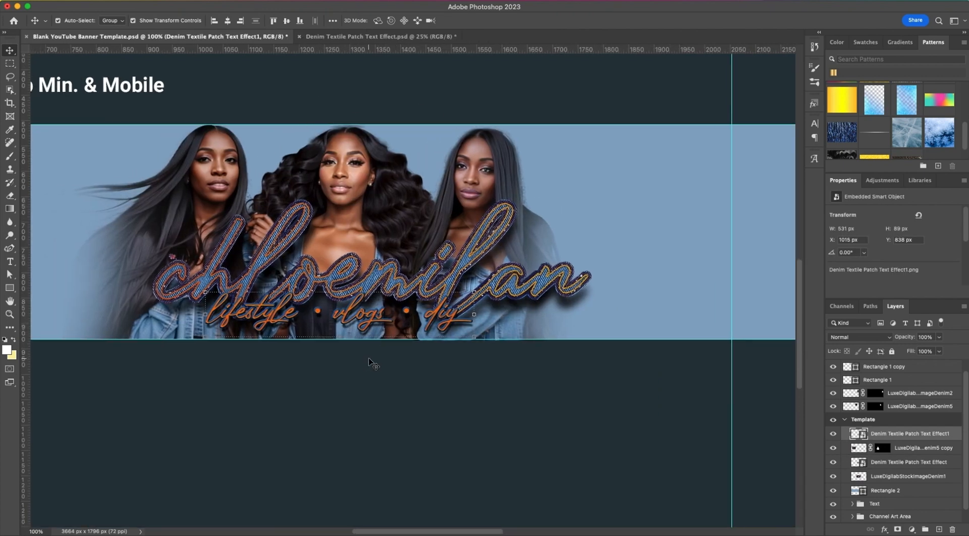
left_click(439, 312)
left_click(439, 312)
double_click(955, 434)
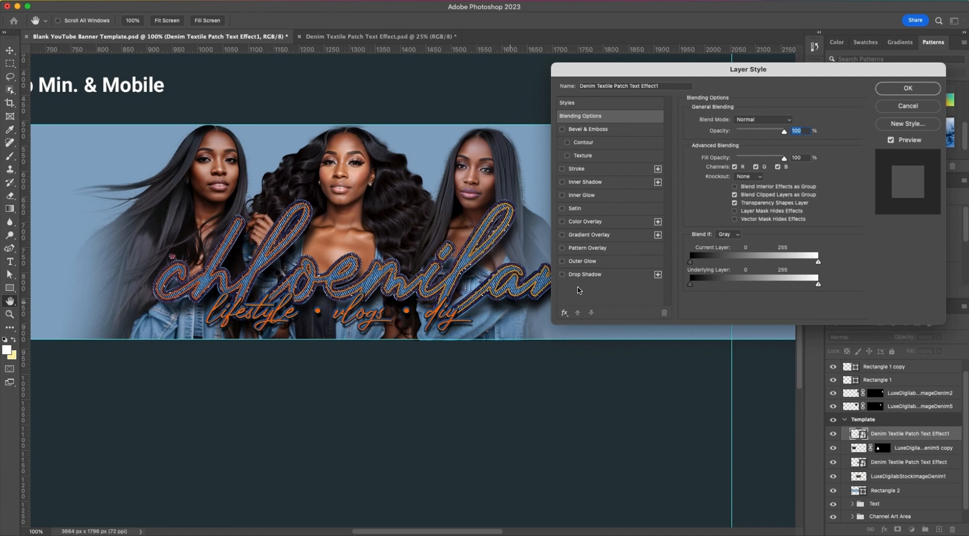
left_click(580, 275)
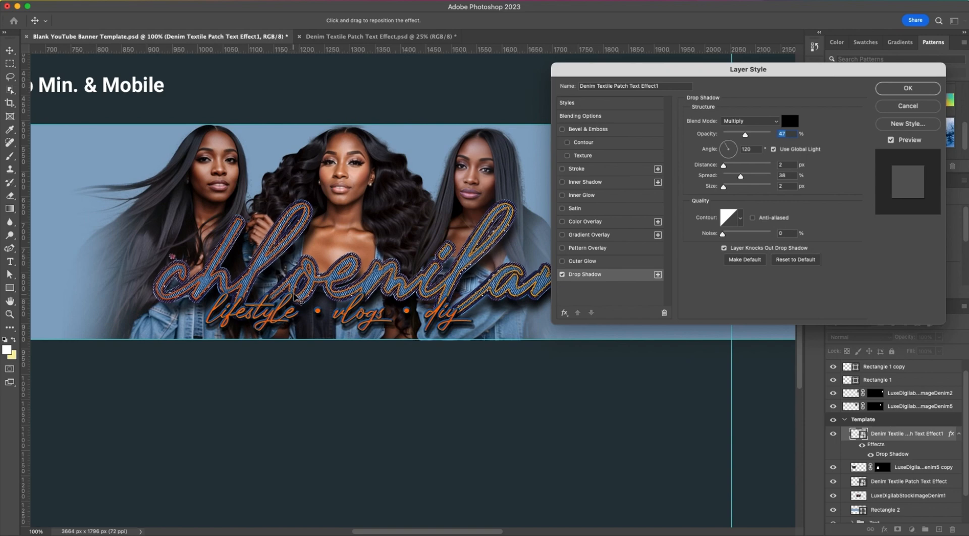
key("super+equal")
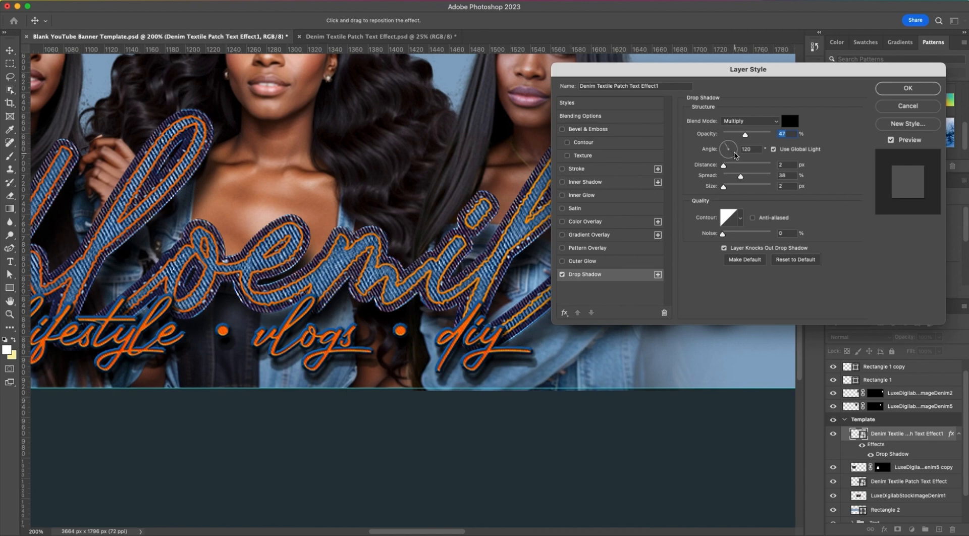
Step: Set the tagline's drop shadow to 71% opacity, -53° angle, 3 px distance and 18% spread, and apply it
left_click(735, 155)
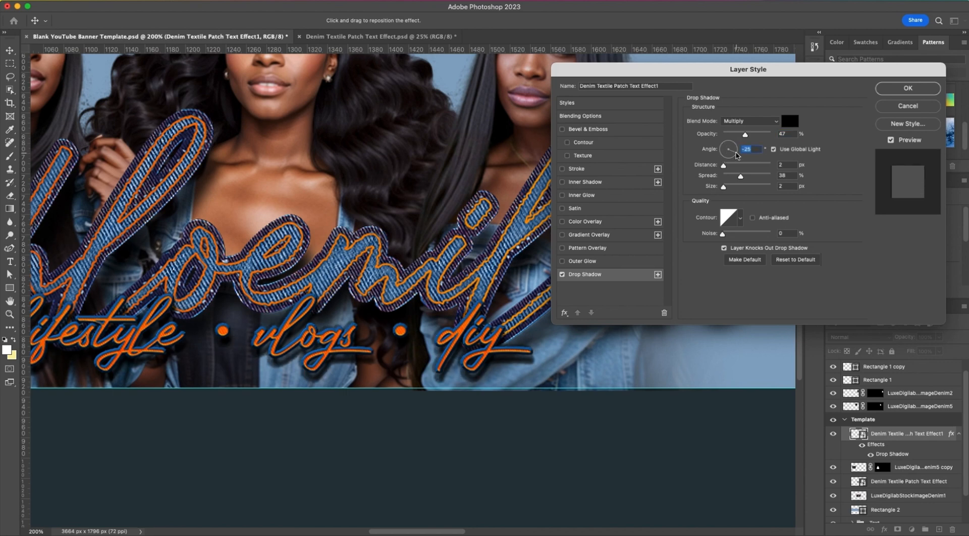
left_click_drag(735, 153, 755, 135)
left_click_drag(740, 176, 733, 157)
left_click(730, 155)
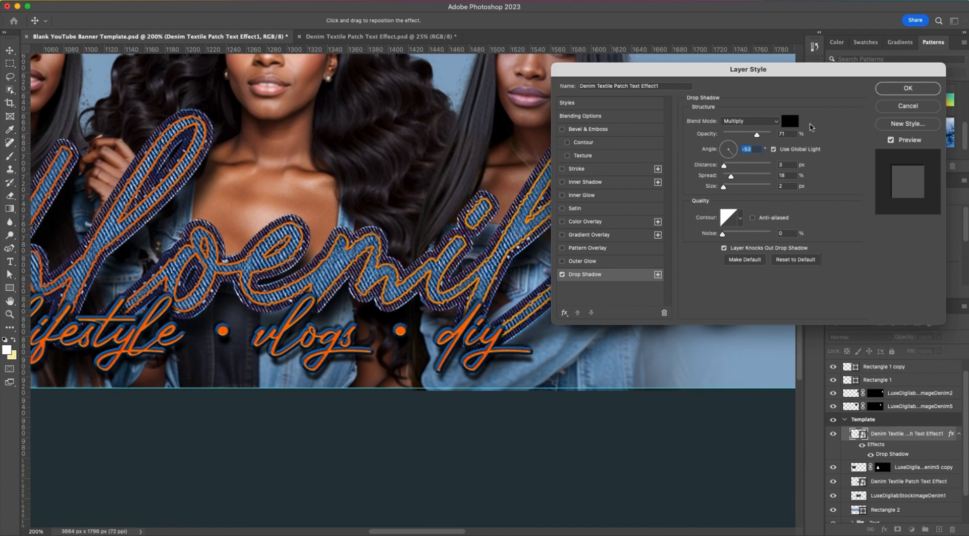
left_click(908, 89)
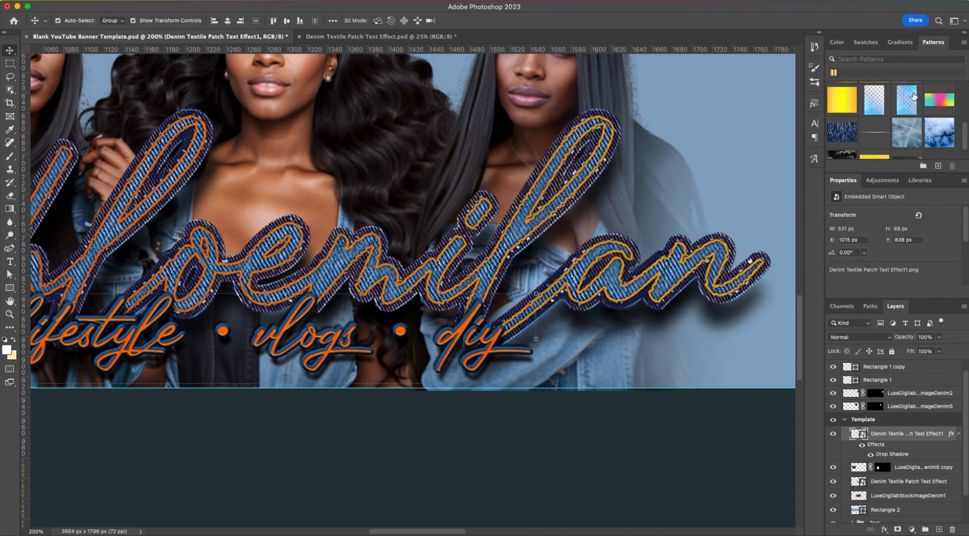
key("super+minus")
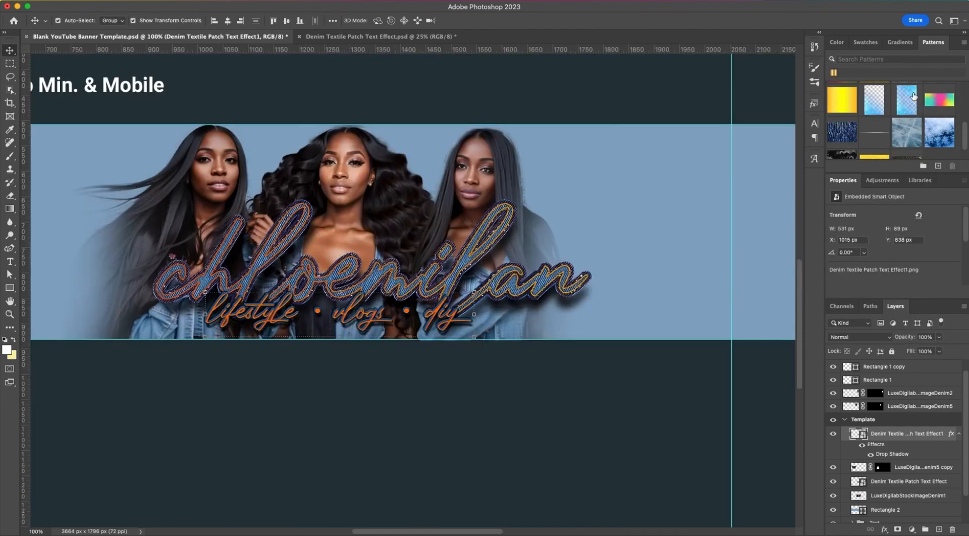
Step: Add a centered text layer with the channel name in Photograph Signature, 14.08 pt, just below the blue band
left_click(579, 401)
scroll(581, 405, "left", 5)
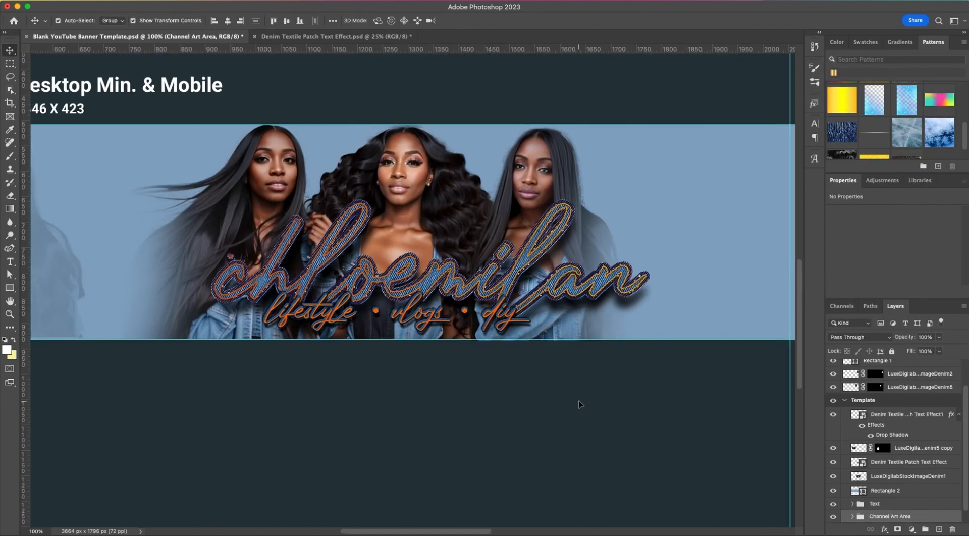
key("super+minus")
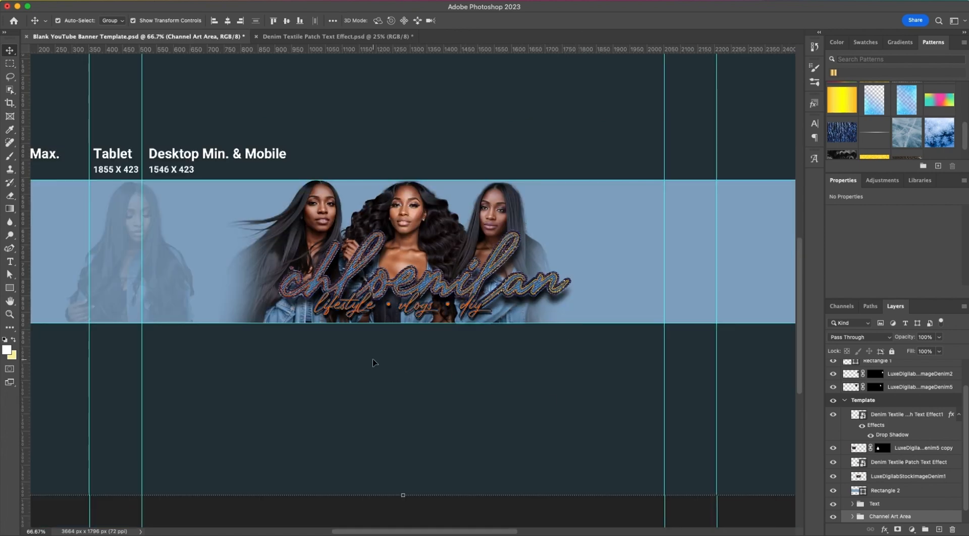
scroll(373, 362, "left", 3)
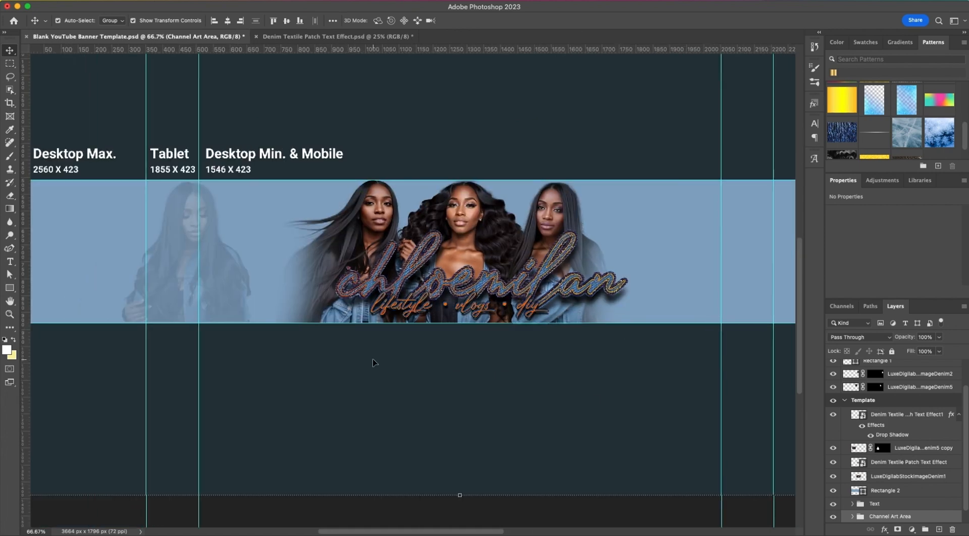
left_click(9, 262)
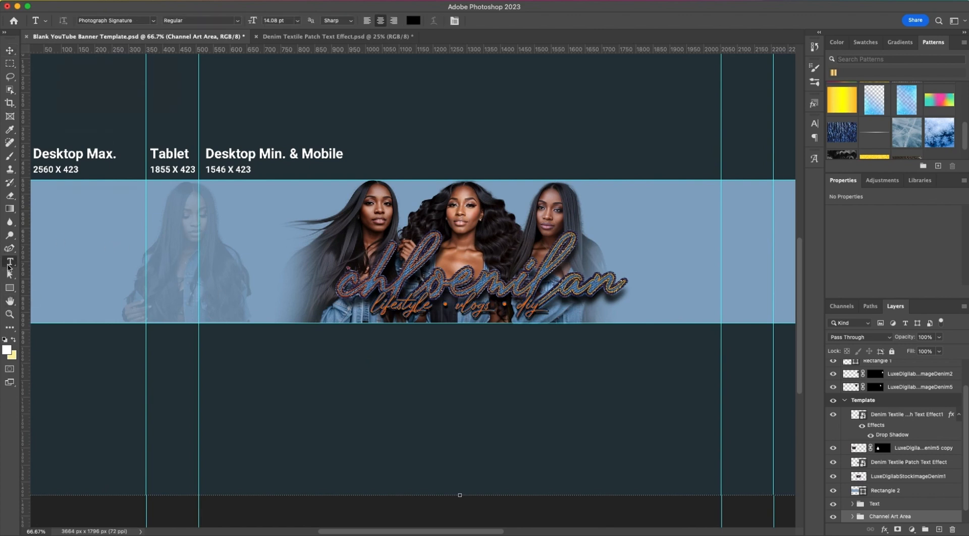
left_click(236, 341)
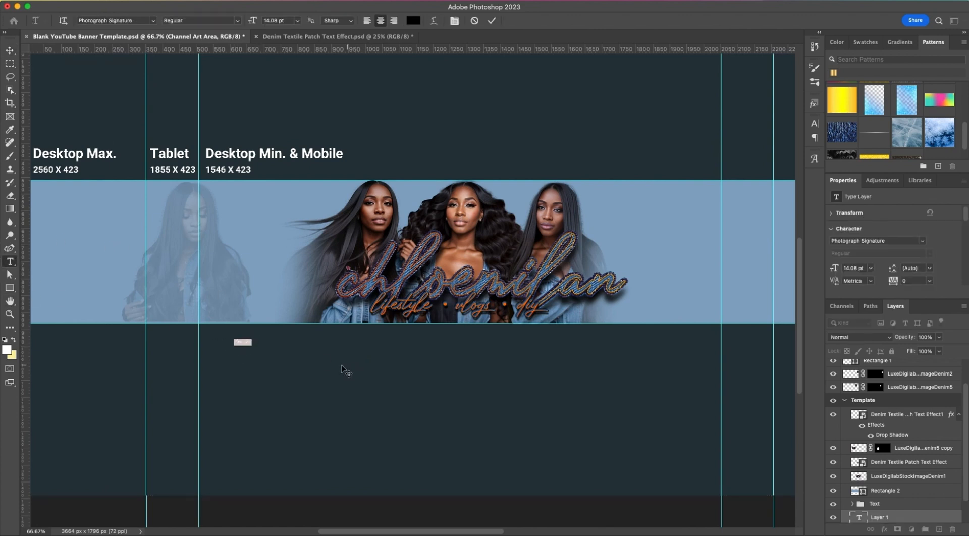
key("BackSpace")
left_click(491, 20)
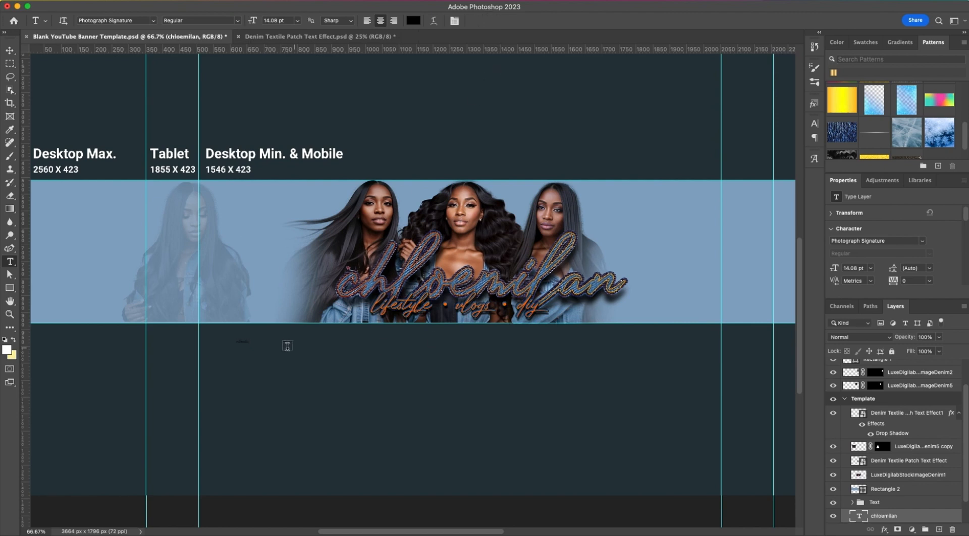
Step: Scale the new channel-name text to 2083.32%, rotate it -9.33° and place it over the right half of the band
key("v")
key("ctrl+t")
left_click_drag(249, 345, 530, 418)
left_click_drag(513, 334, 500, 311)
left_click_drag(379, 368, 605, 271)
key("super+minus")
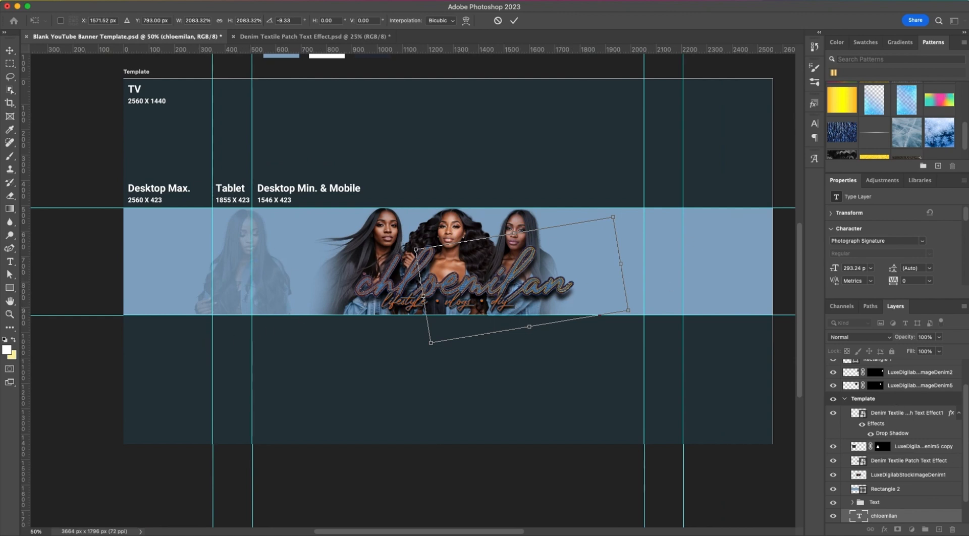
Step: Bring the channel-name text layer above the denim tagline layer and reposition the text across the band's upper right edge
left_click_drag(946, 516, 893, 406)
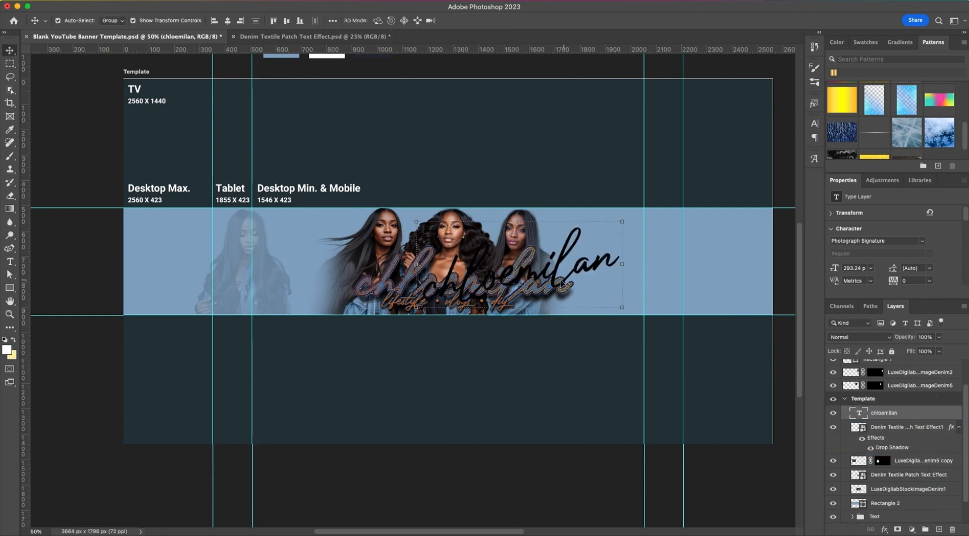
left_click_drag(567, 266, 634, 226)
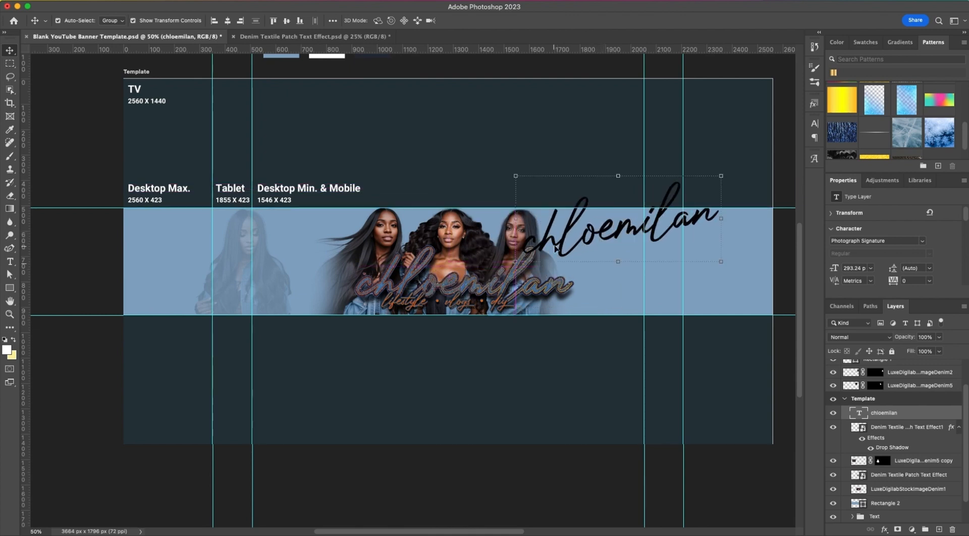
double_click(631, 232)
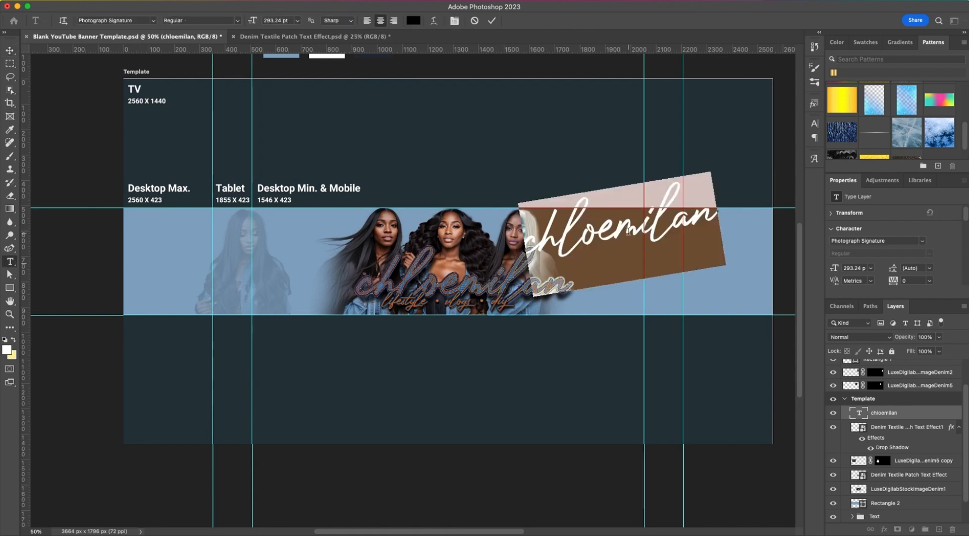
key("Escape")
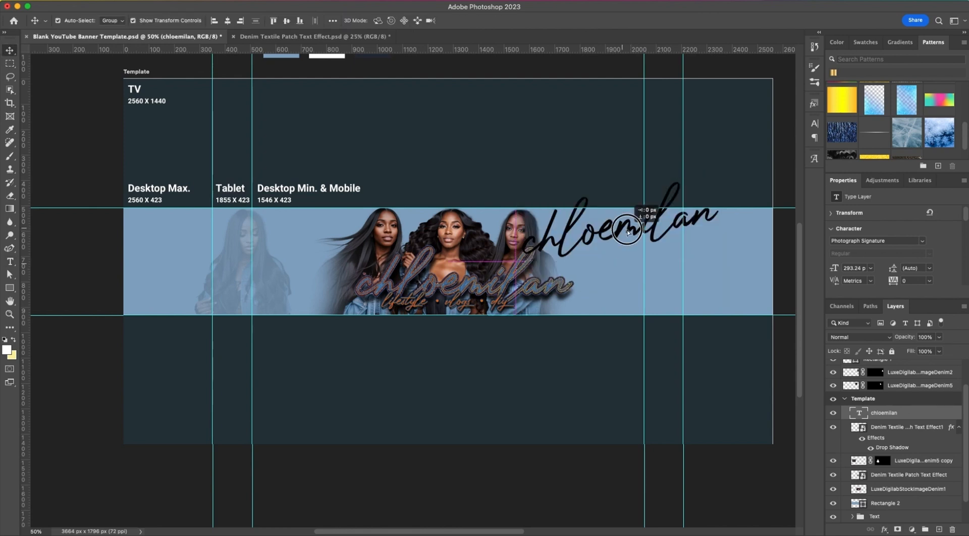
left_click_drag(625, 229, 631, 234)
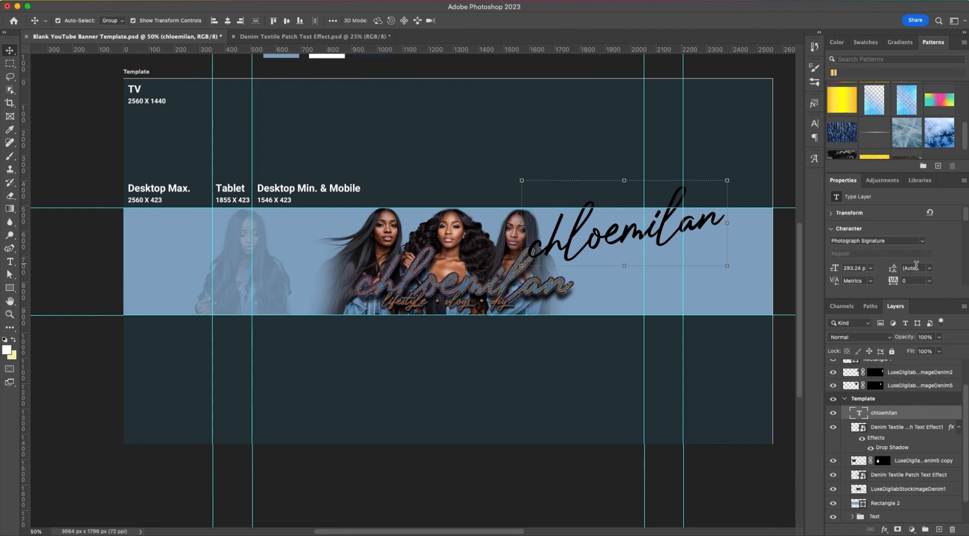
Step: Set the slanted channel-name text color to white (ffffff)
scroll(864, 212, "down", 3)
left_click(916, 211)
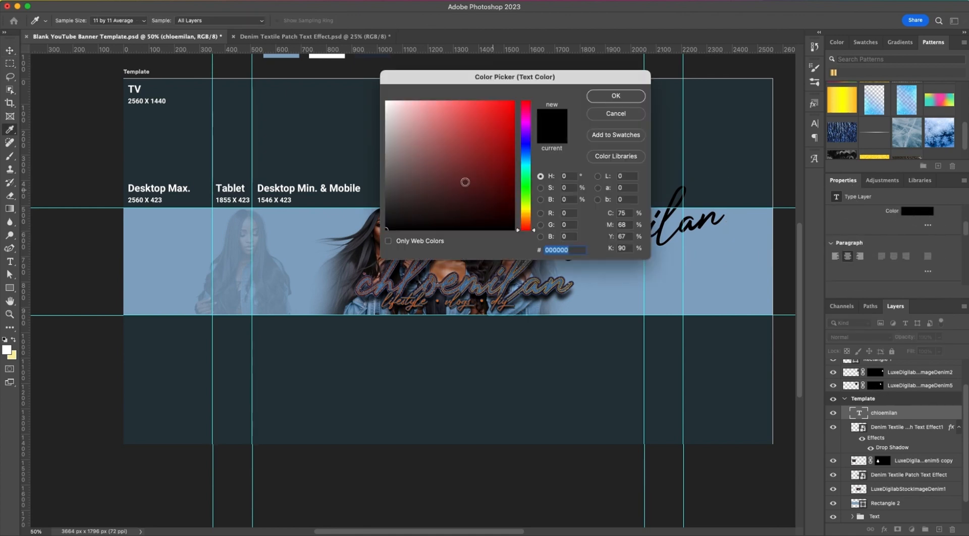
type("ffffff")
left_click(601, 98)
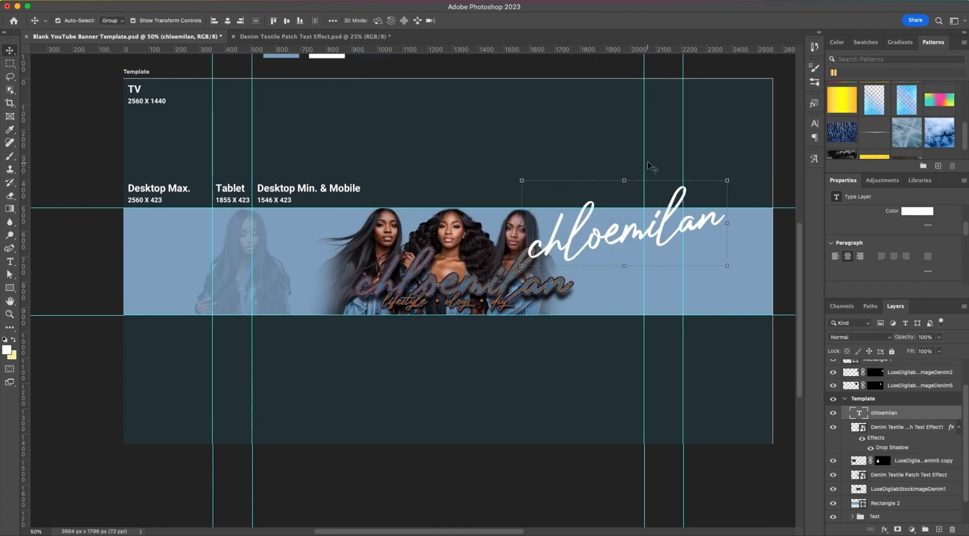
Step: Lower the fill of the slanted channel-name text layer to 7%
left_click(939, 350)
left_click_drag(897, 364, 905, 364)
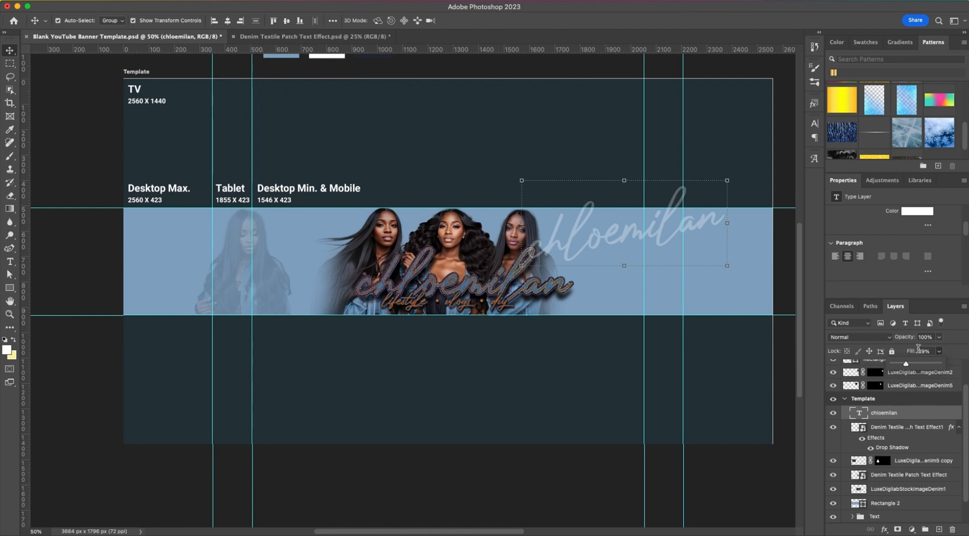
left_click_drag(906, 365, 895, 365)
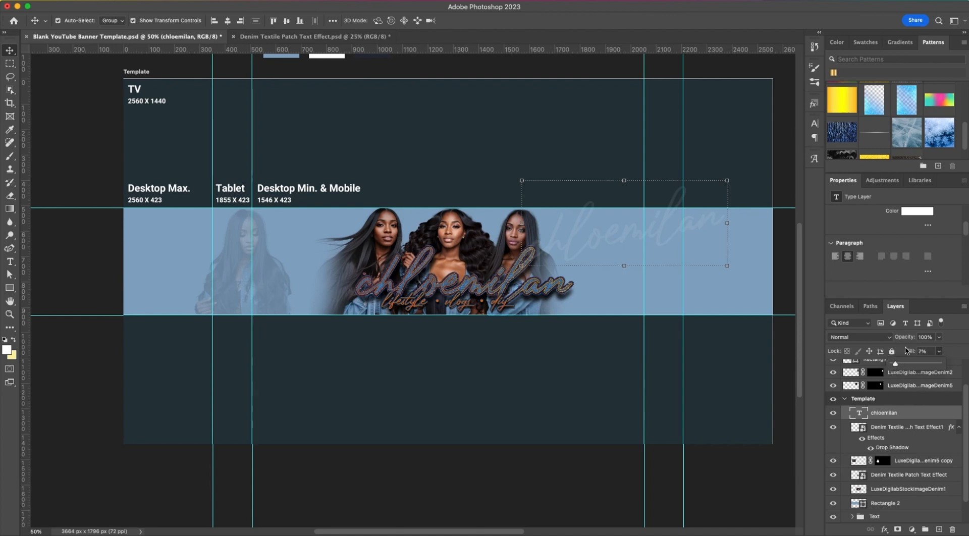
Step: Set the faded channel-name text color to black (000000)
scroll(873, 261, "down", 2)
scroll(873, 261, "down", 2)
scroll(873, 260, "up", 5)
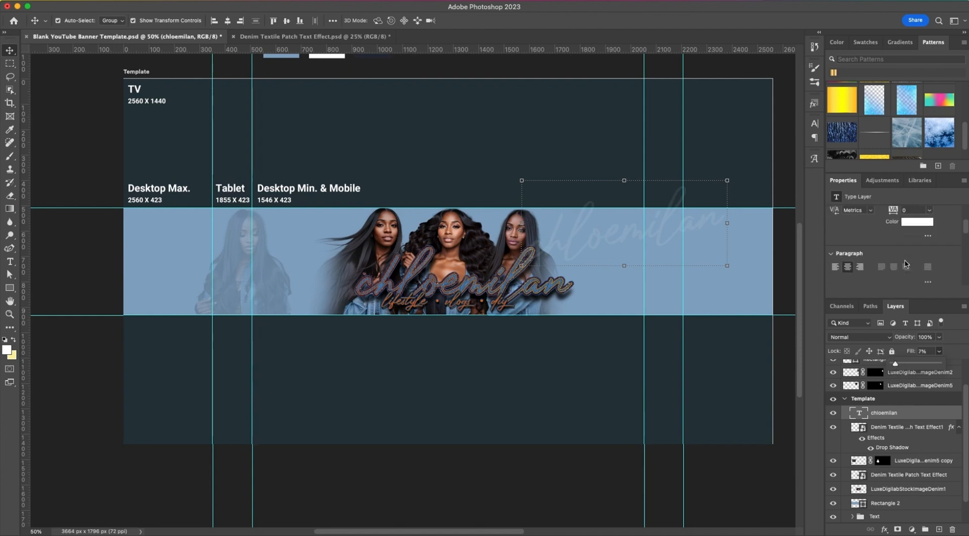
left_click(905, 224)
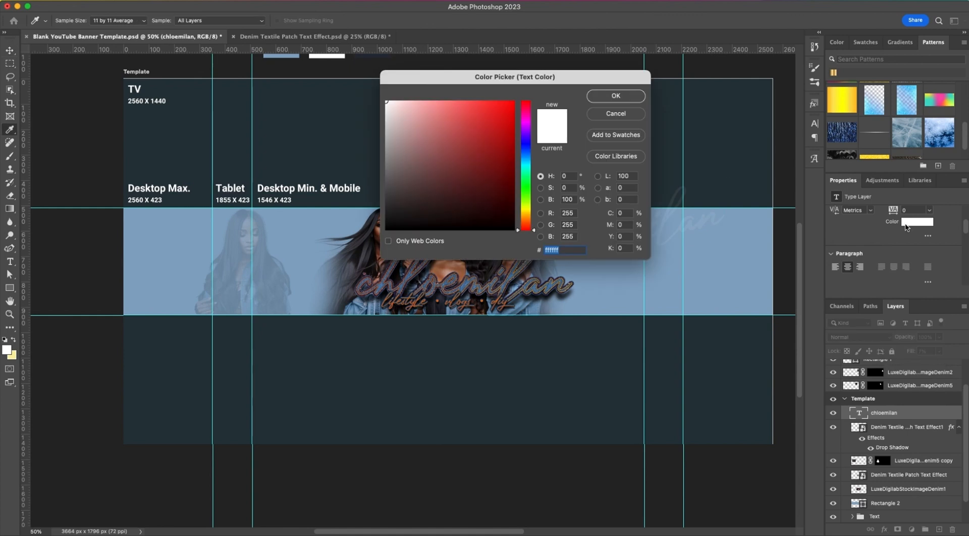
left_click(634, 114)
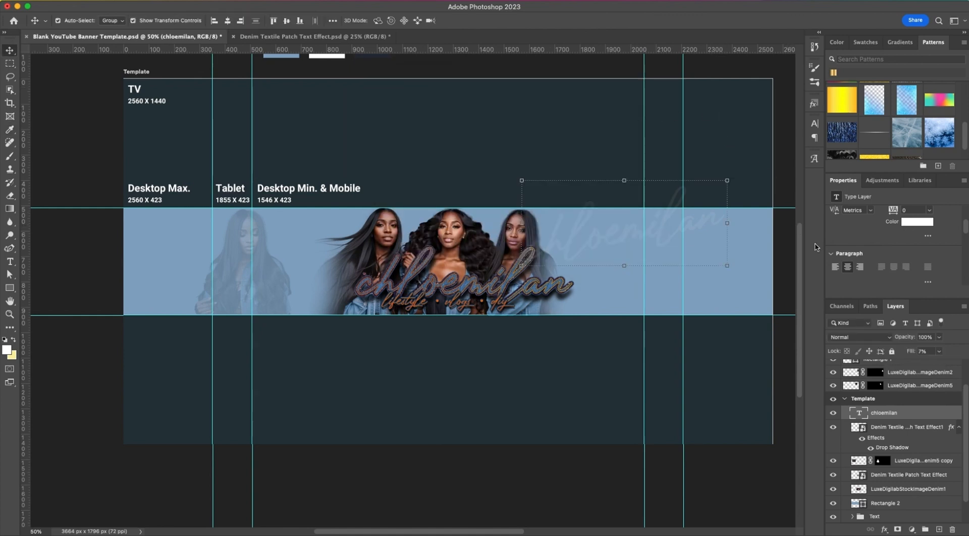
left_click(915, 222)
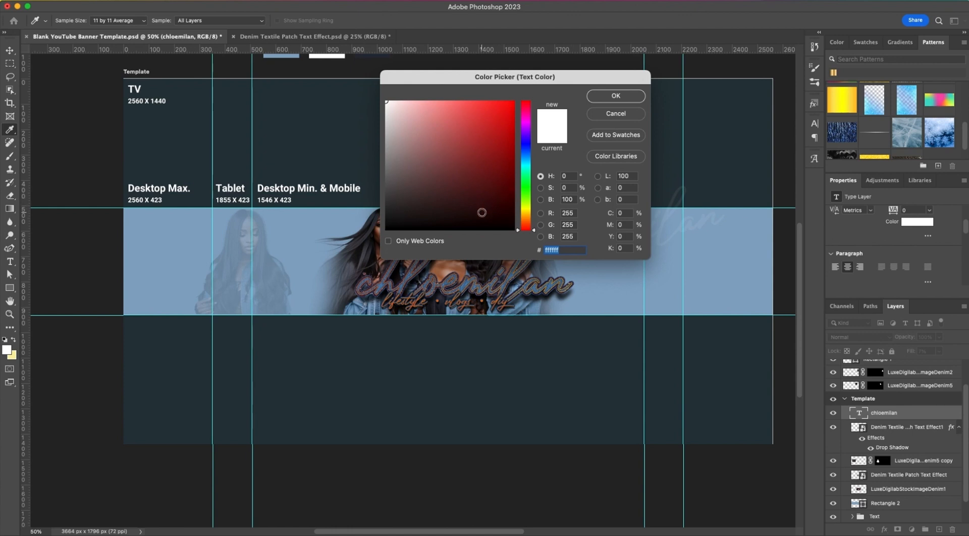
left_click_drag(482, 213, 490, 258)
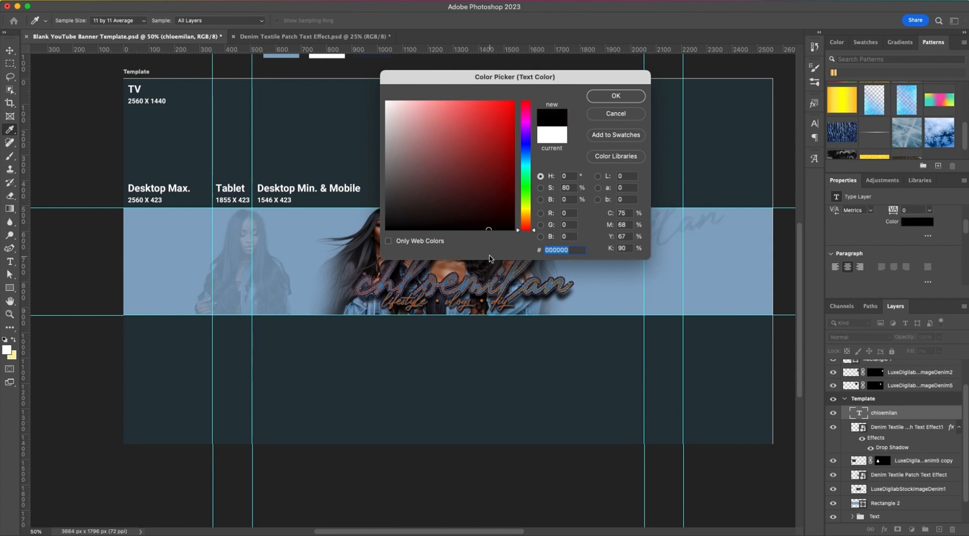
left_click(616, 95)
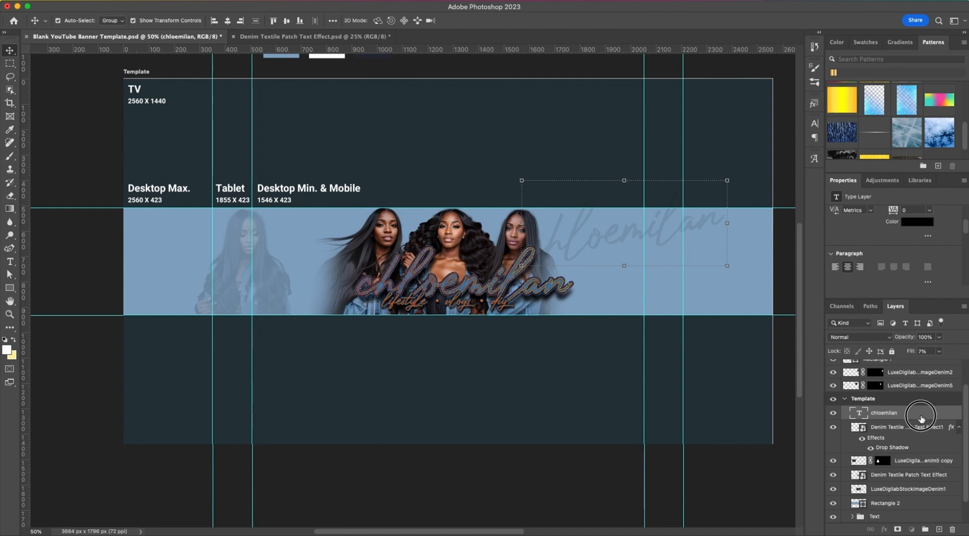
Step: Move the faded text layer directly above Rectangle 2, behind the cutouts, and duplicate the text onto the band's left side
left_click_drag(922, 417, 918, 496)
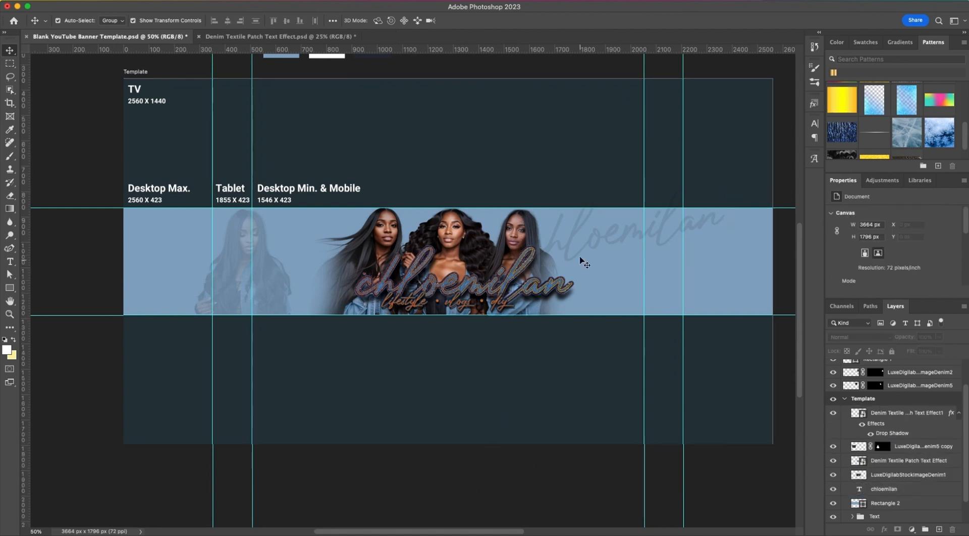
left_click_drag(515, 275, 319, 337)
key("super+z")
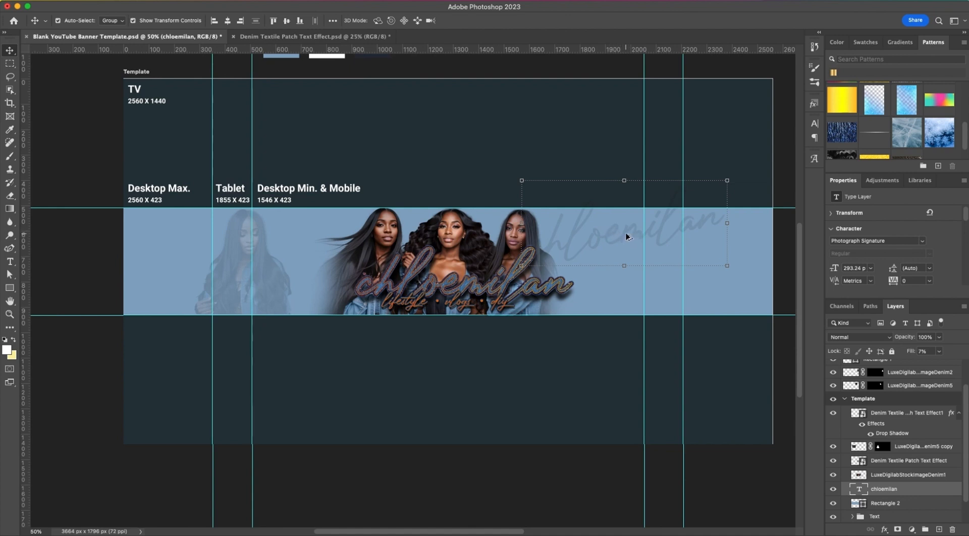
left_click_drag(625, 235, 228, 273)
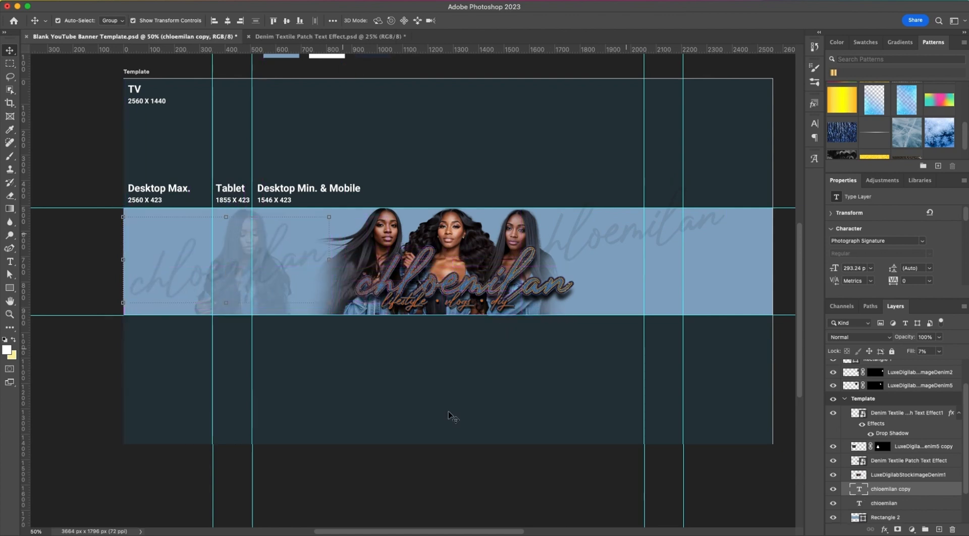
Step: Vertically center the Channel Art Area group and the left-hand faded text copy on the artboard
left_click(454, 416)
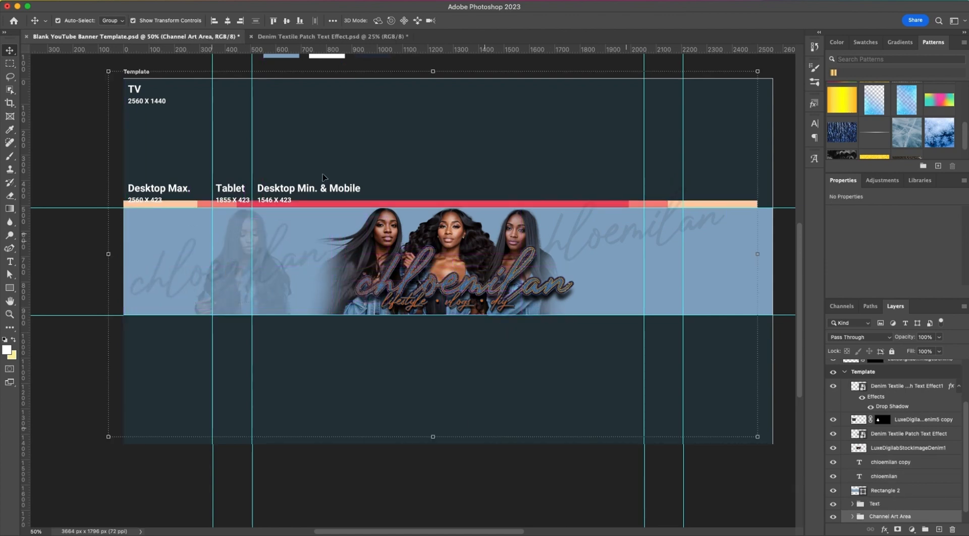
left_click(286, 21)
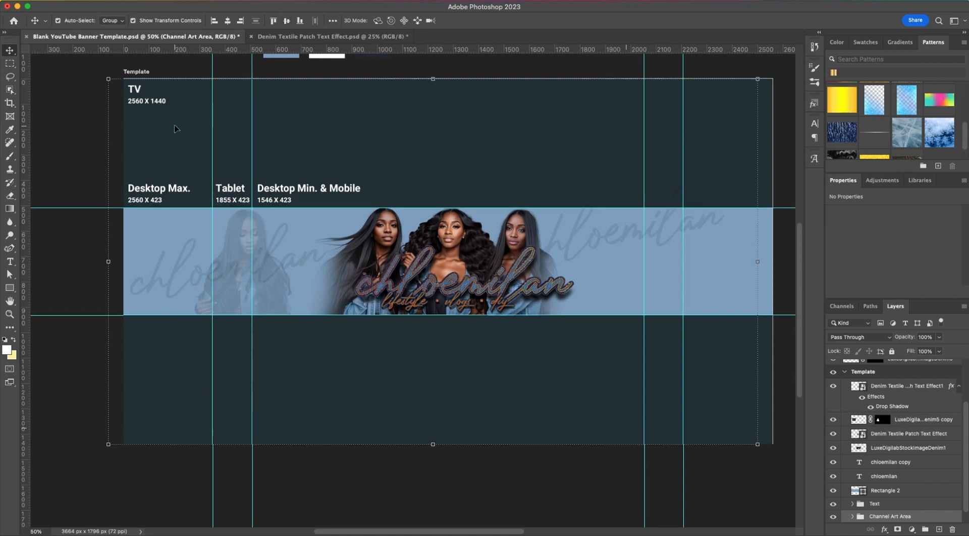
left_click(121, 144)
left_click(176, 268)
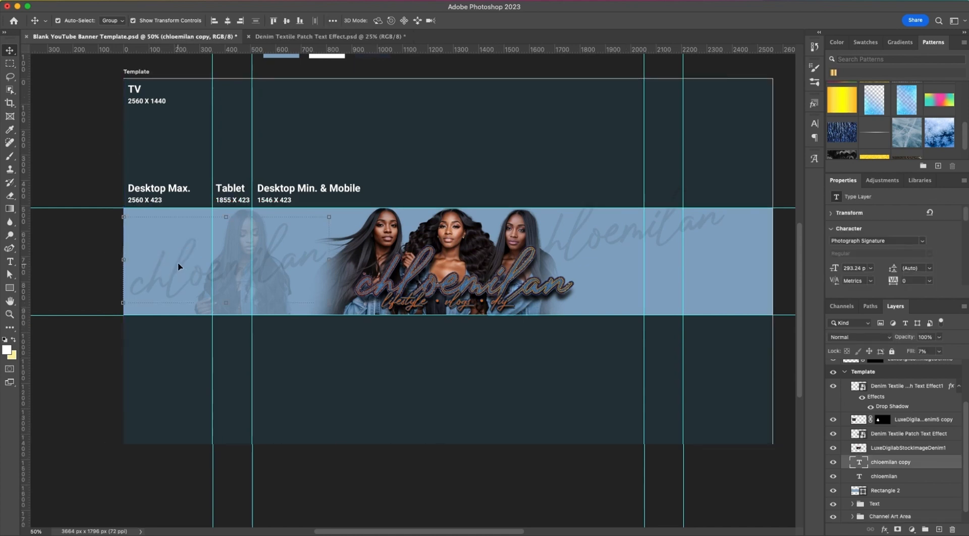
left_click(286, 20)
left_click(81, 177)
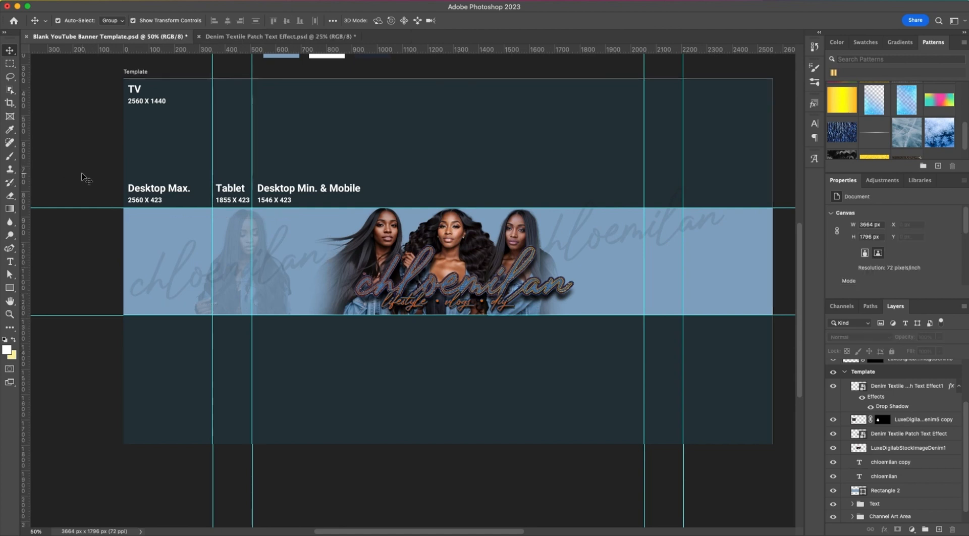
Step: Shift the original faded channel-name text slightly farther right and up beside the rightmost cutout, keeping 100% scale
left_click(600, 248)
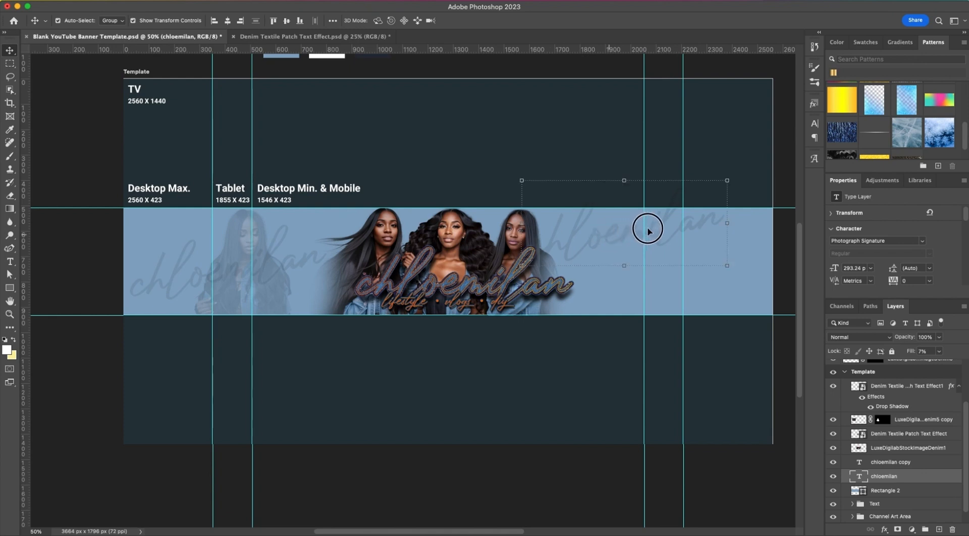
mouse_move(624, 233)
left_mouse_down()
mouse_move(648, 229)
mouse_move(623, 210)
mouse_move(624, 224)
left_mouse_up()
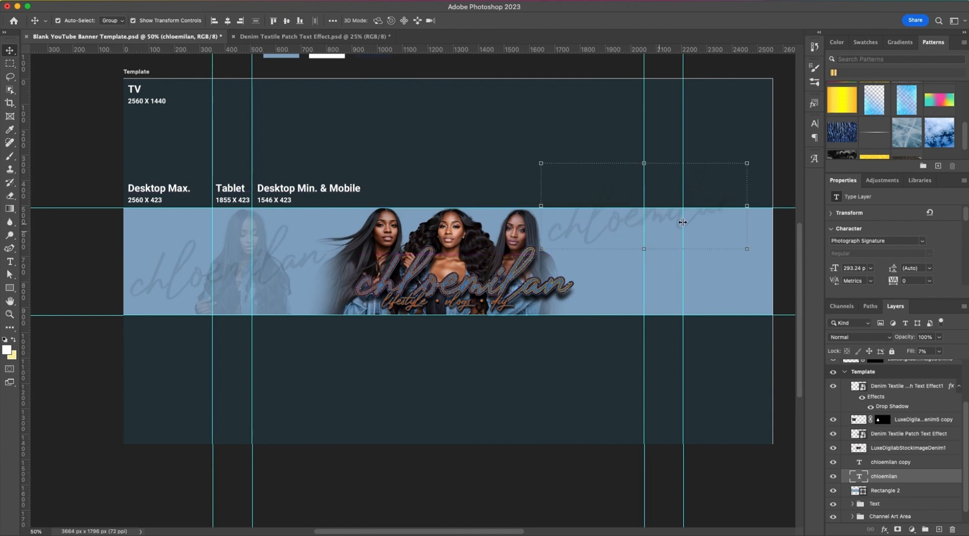
left_click_drag(753, 254, 752, 260)
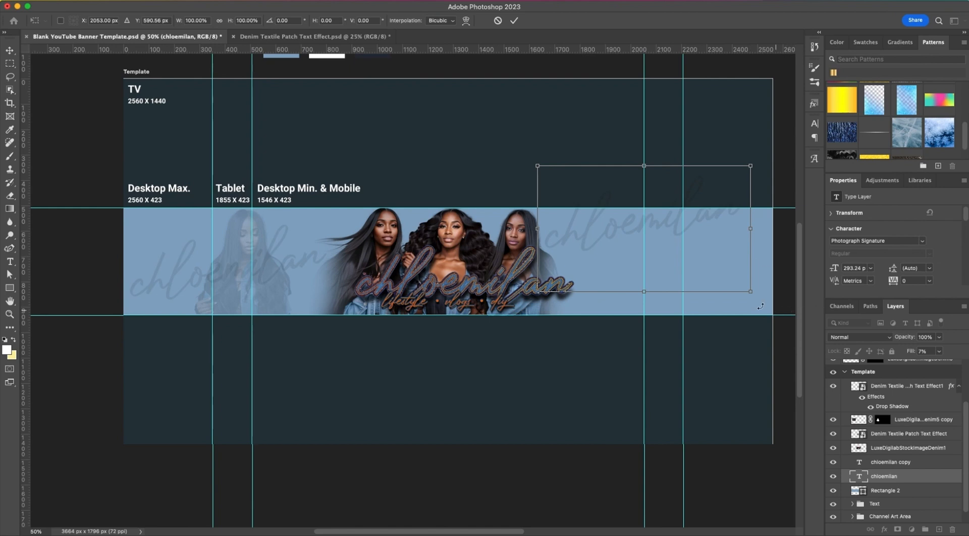
left_click(513, 20)
left_click(101, 113)
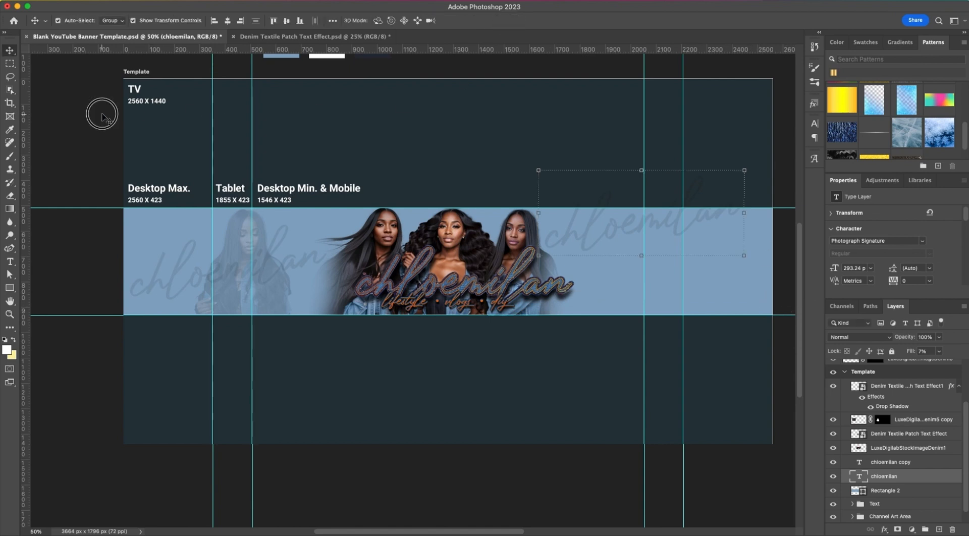